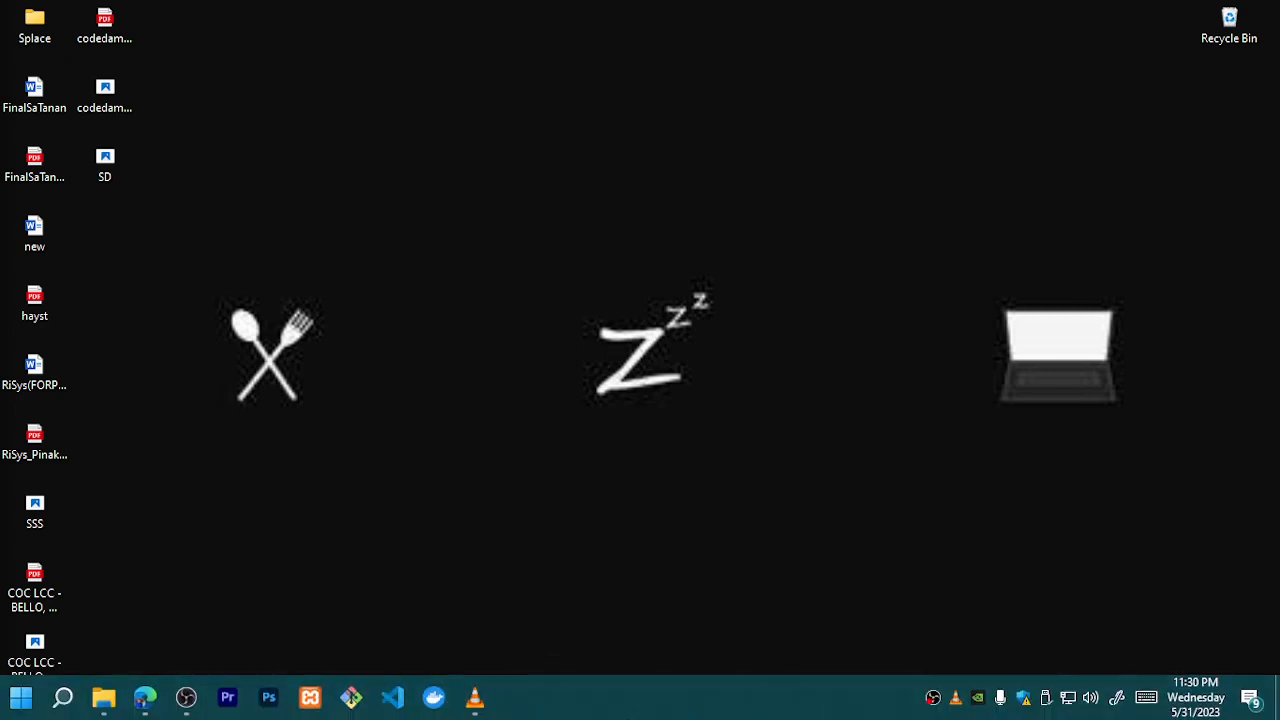
Step: Restore the Edge window from its taskbar preview and open a new tab
mouse_move(146, 697)
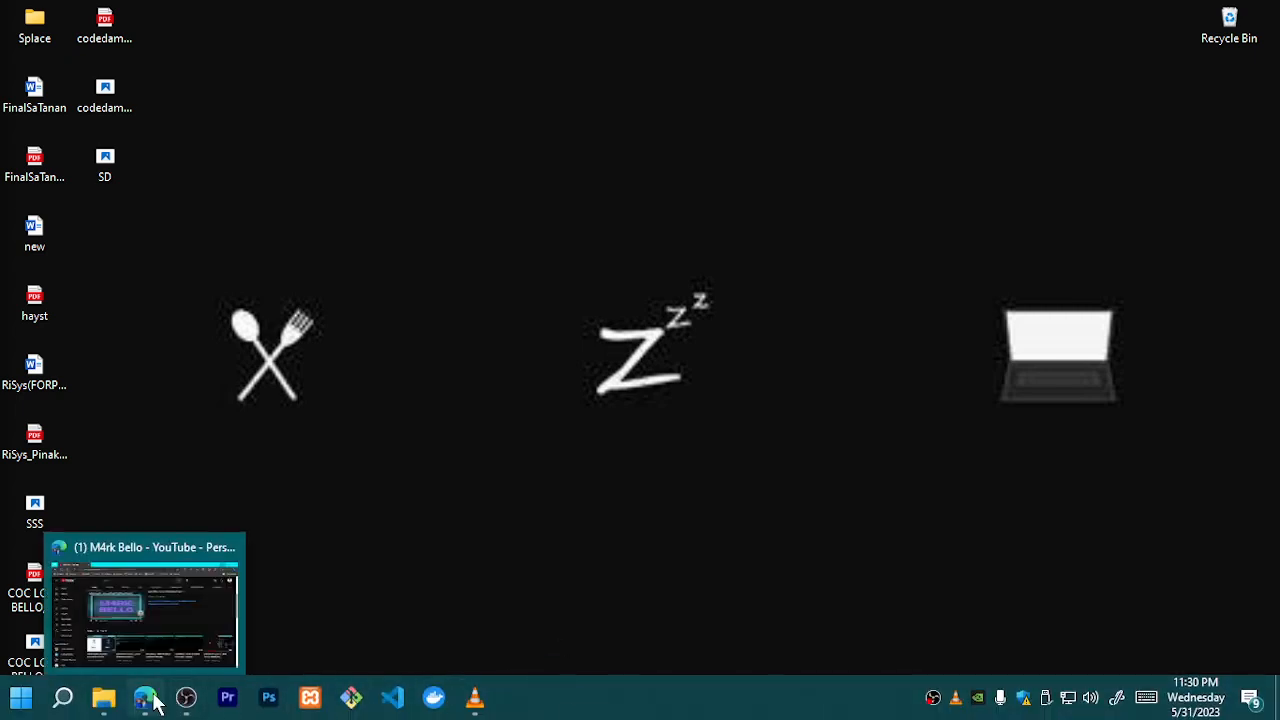
left_click(143, 623)
left_click(289, 15)
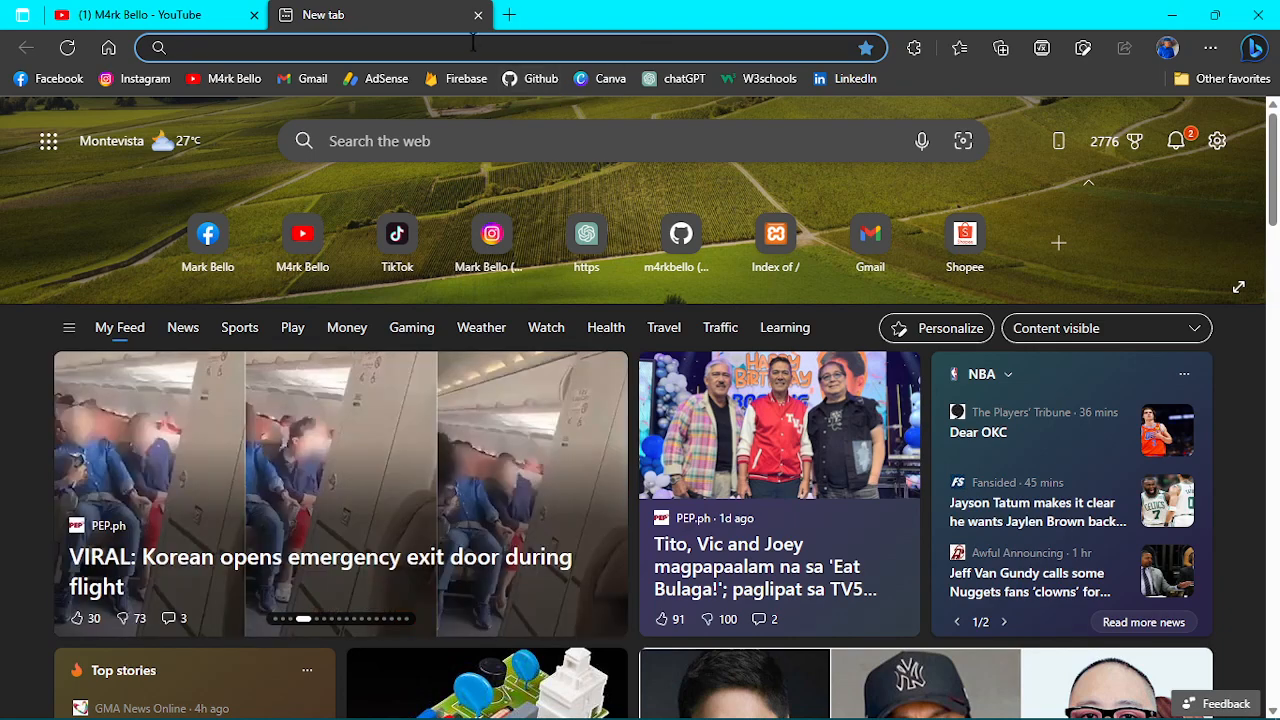
Step: Load the GitHub home page, github.com, from the address bar
type("G")
key("BackSpace")
key("BackSpace")
type("gu")
key("BackSpace")
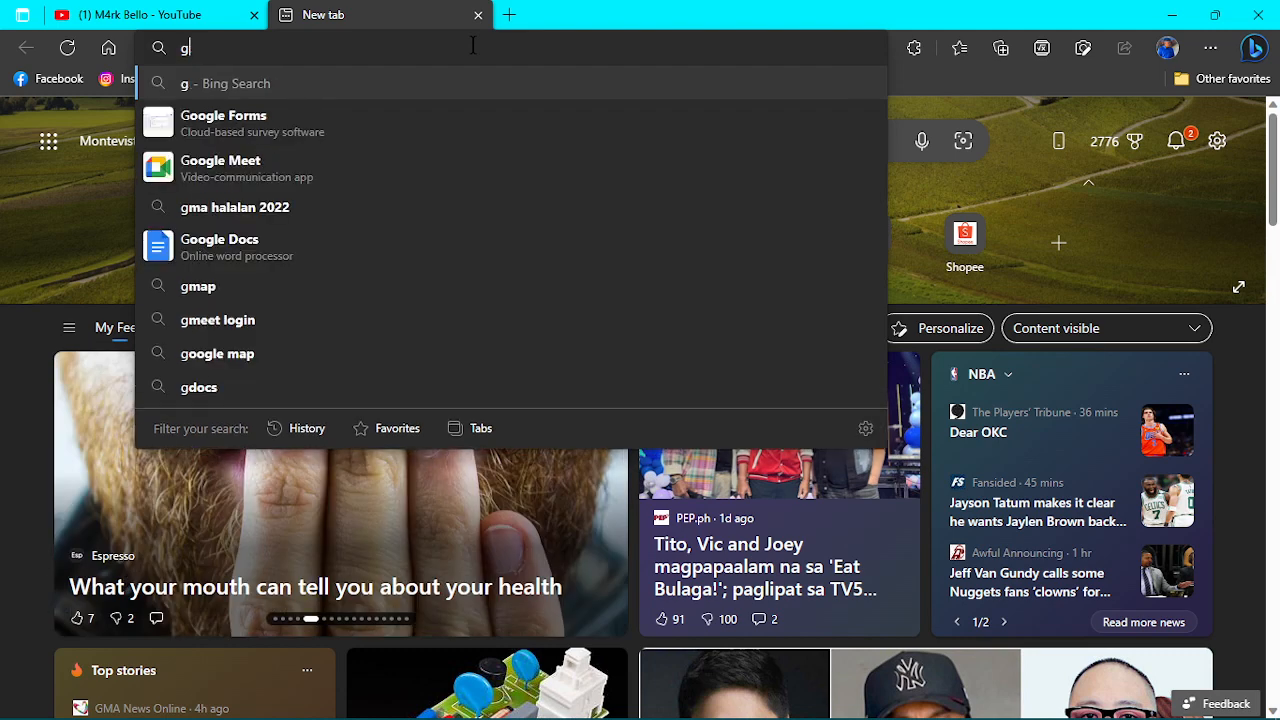
type("i")
key("Right")
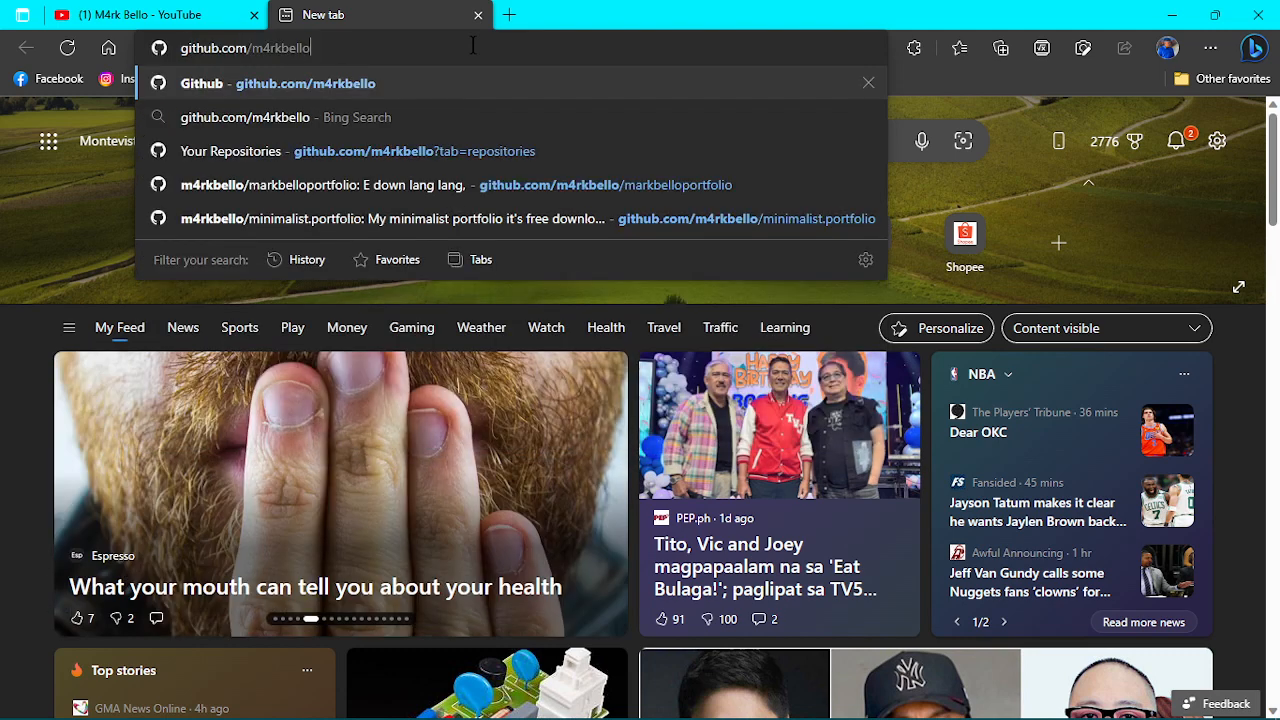
key("BackSpace")
key("BackSpace")
key("BackSpace")
key("BackSpace")
key("BackSpace")
key("BackSpace")
key("BackSpace")
key("BackSpace")
key("BackSpace")
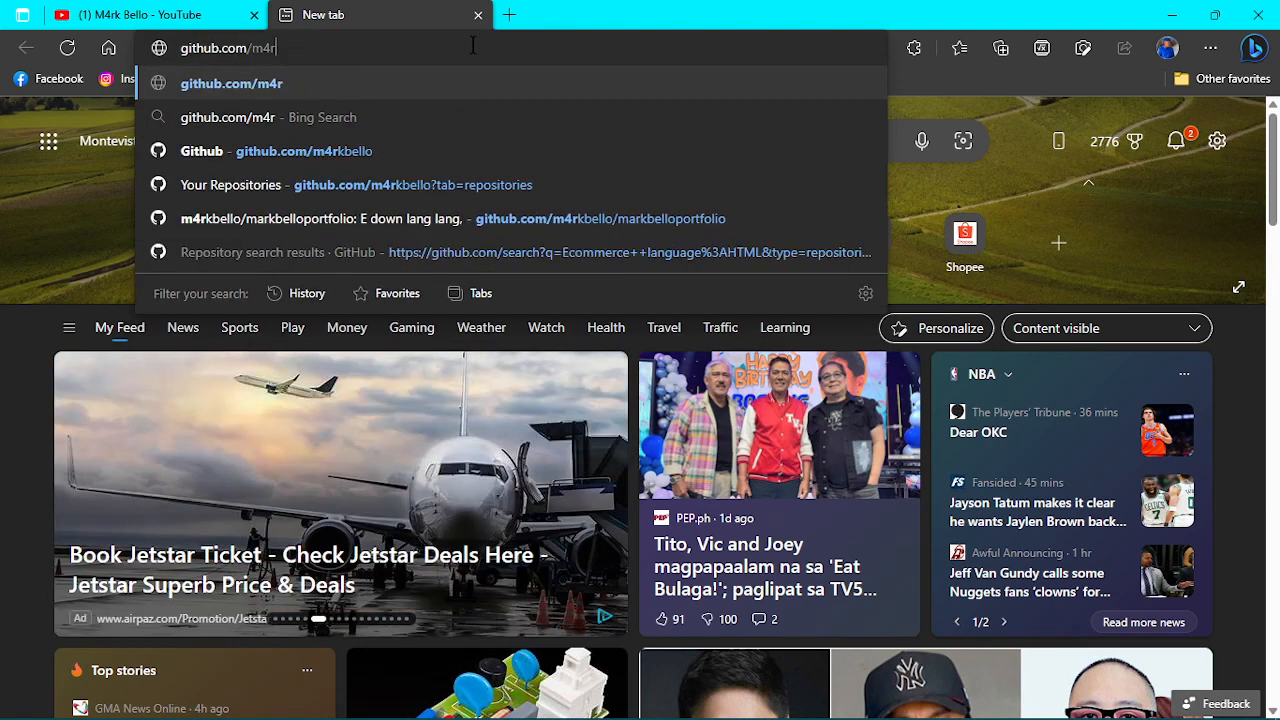
key("Return")
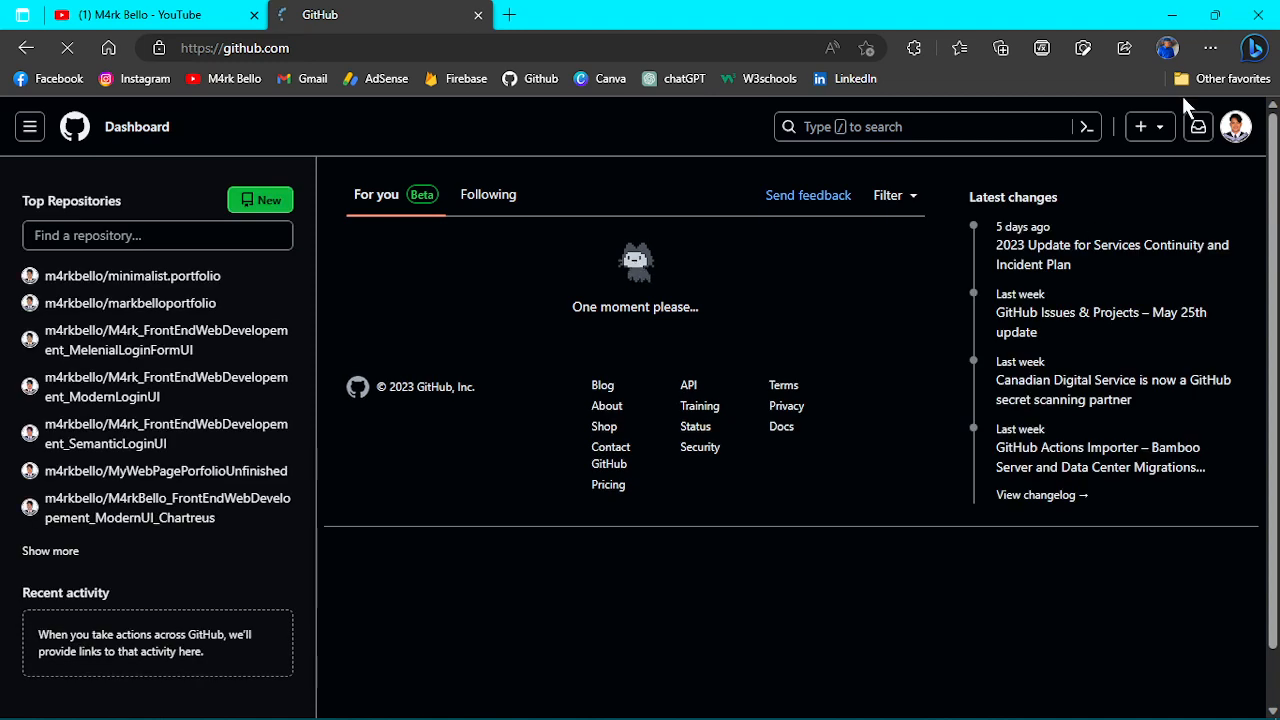
Step: Sign out of the GitHub account through the avatar menu
left_click(1232, 138)
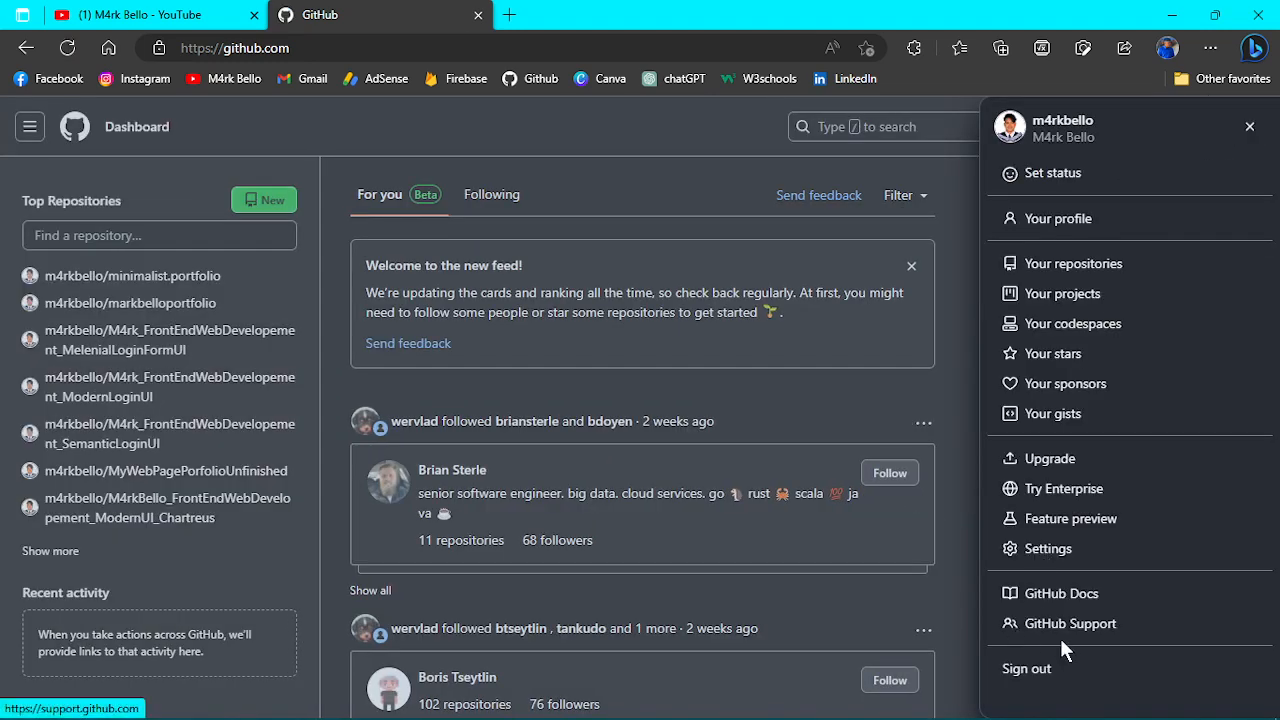
left_click(1045, 668)
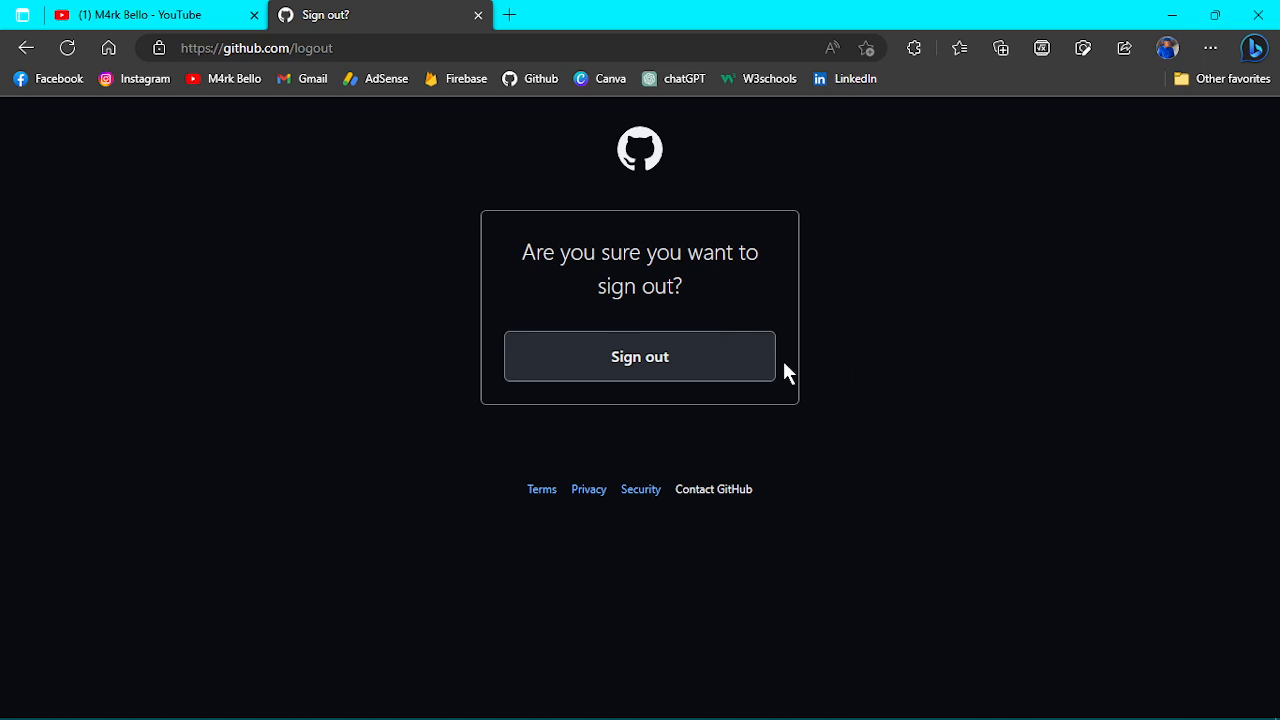
left_click(690, 366)
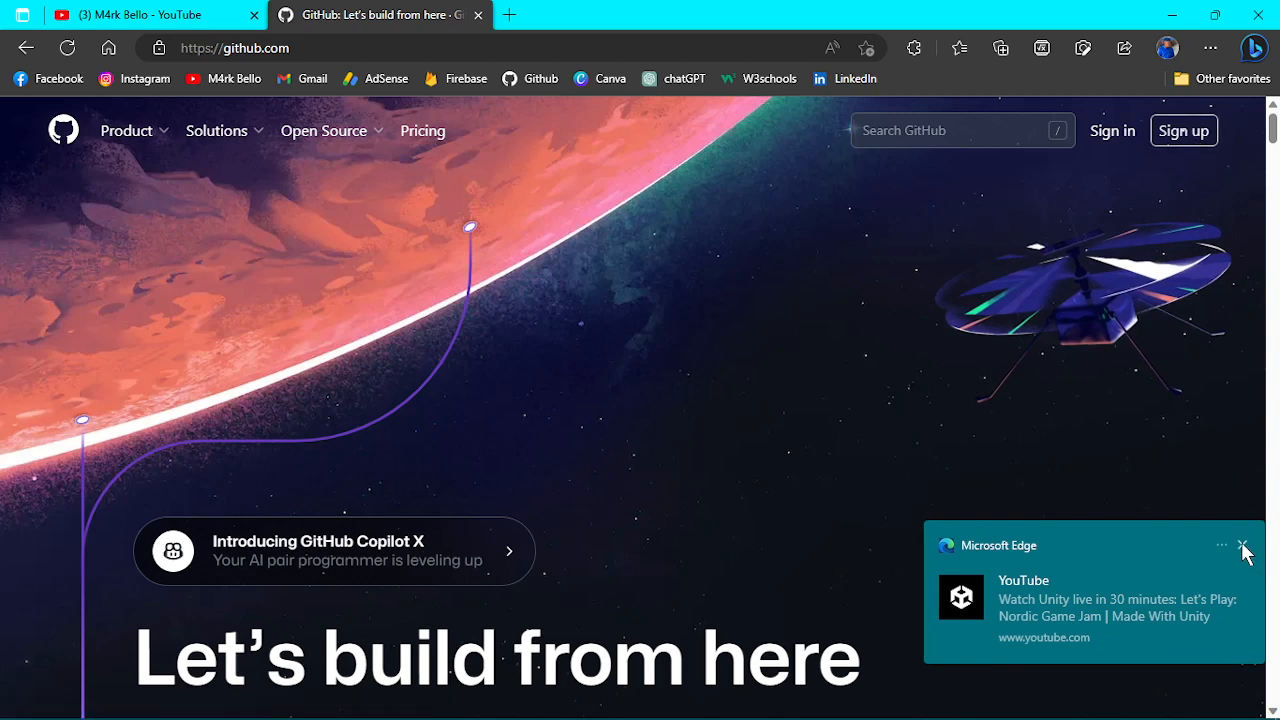
Step: Dismiss the browser notification and sign back in with the saved credentials
left_click(1243, 546)
left_click(1110, 131)
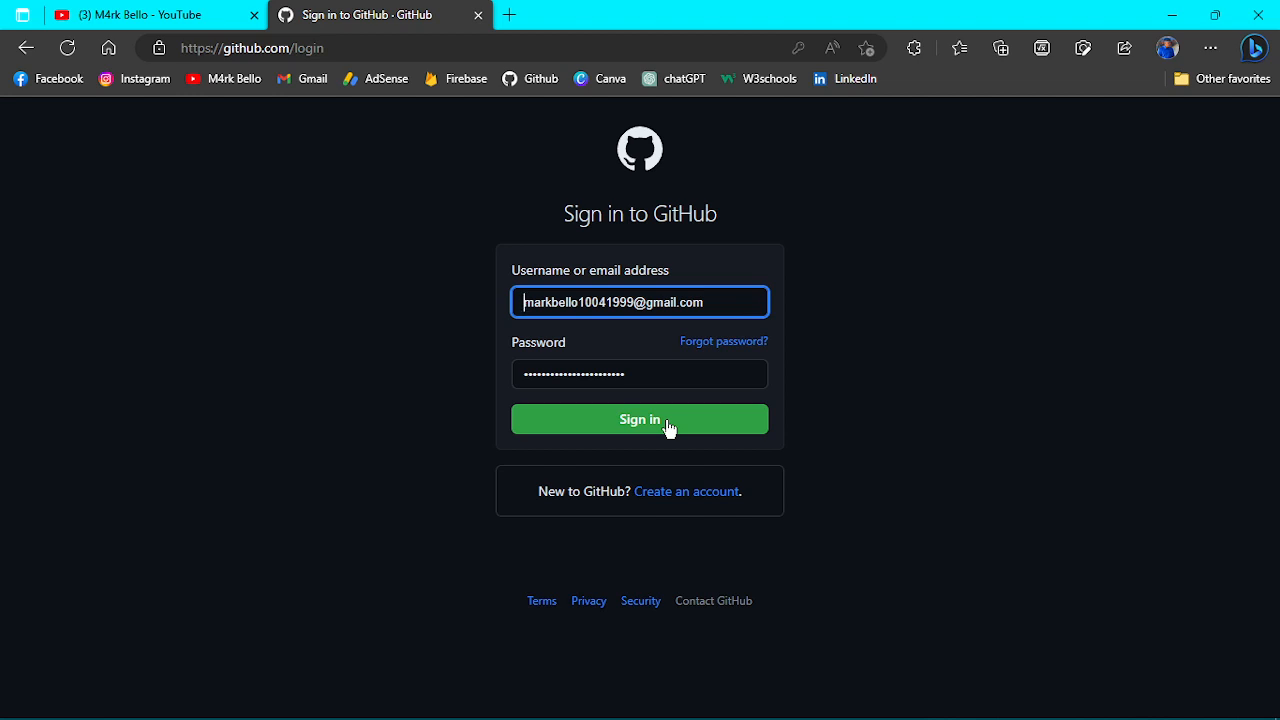
left_click(669, 429)
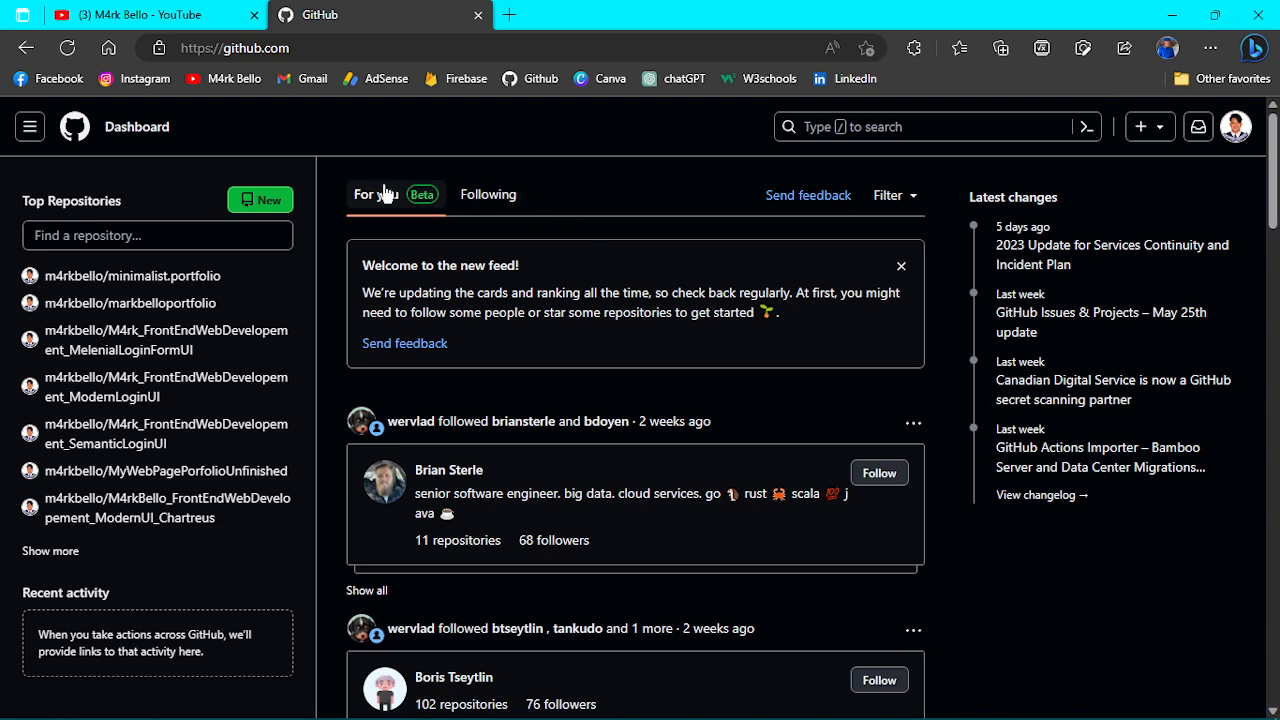
Step: Visit the account's profile page, then choose New repository from the + menu
left_click(1238, 134)
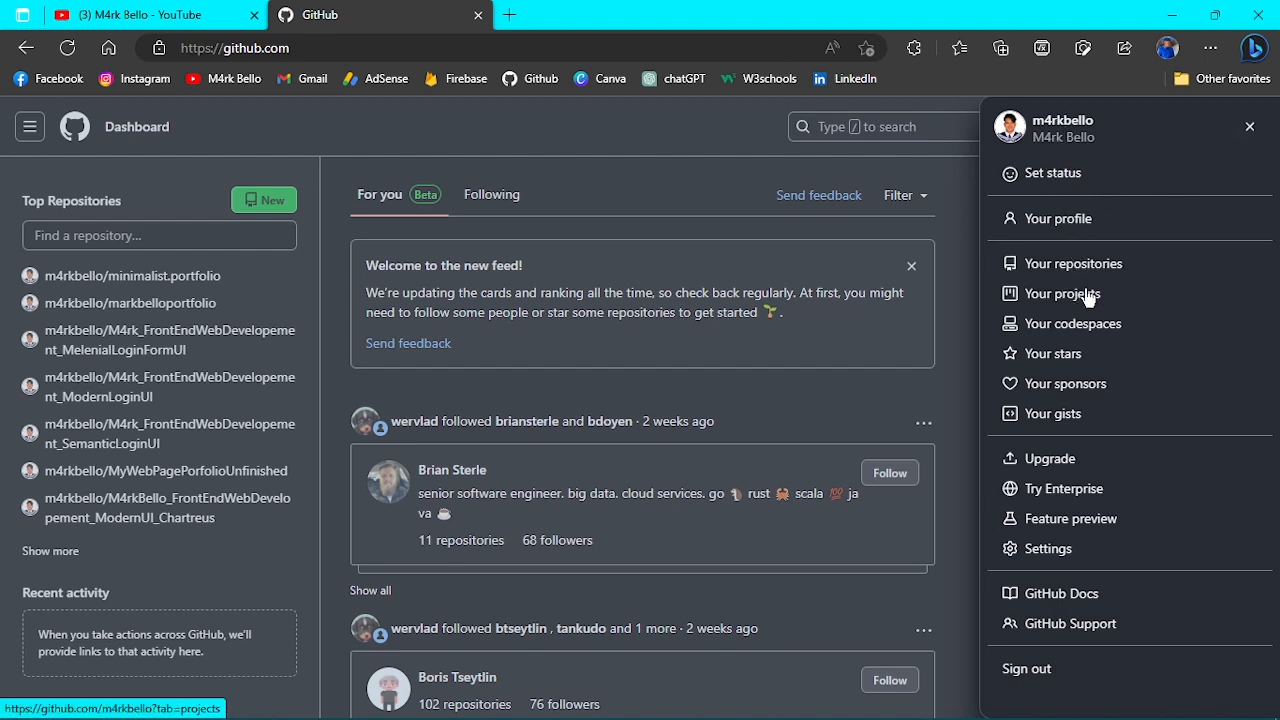
left_click(1067, 221)
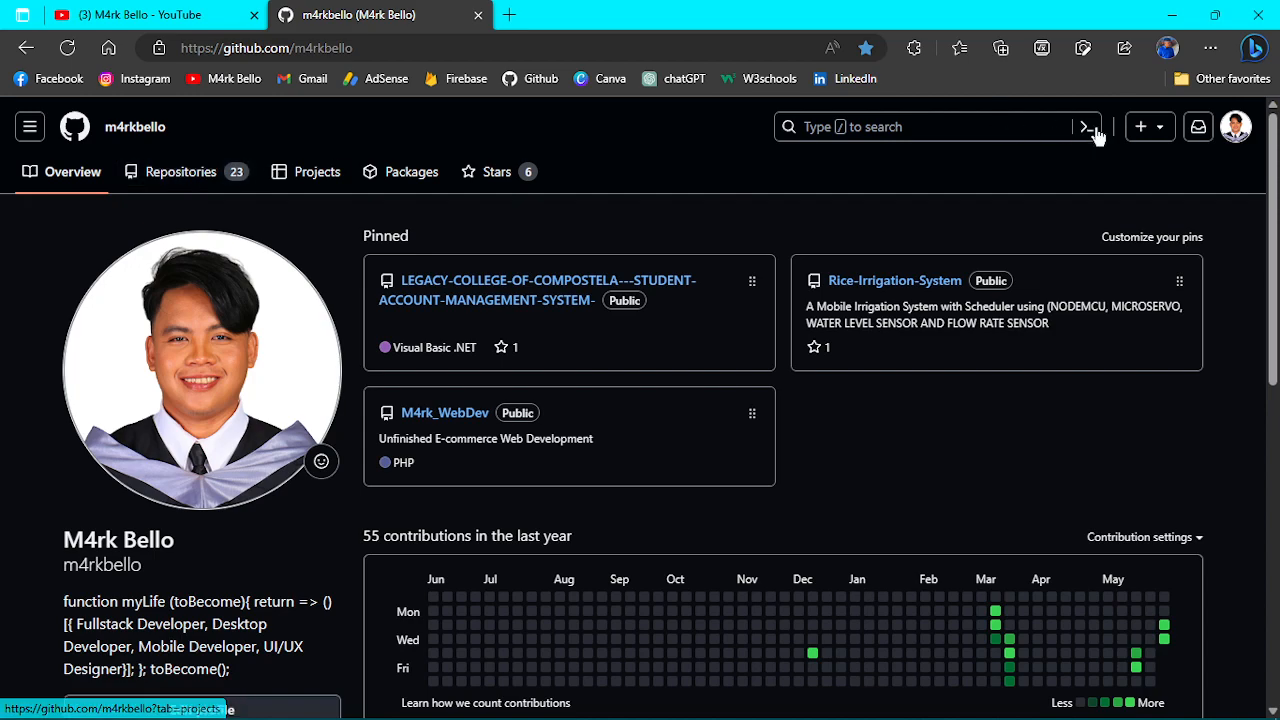
scroll(735, 495, "down", 5)
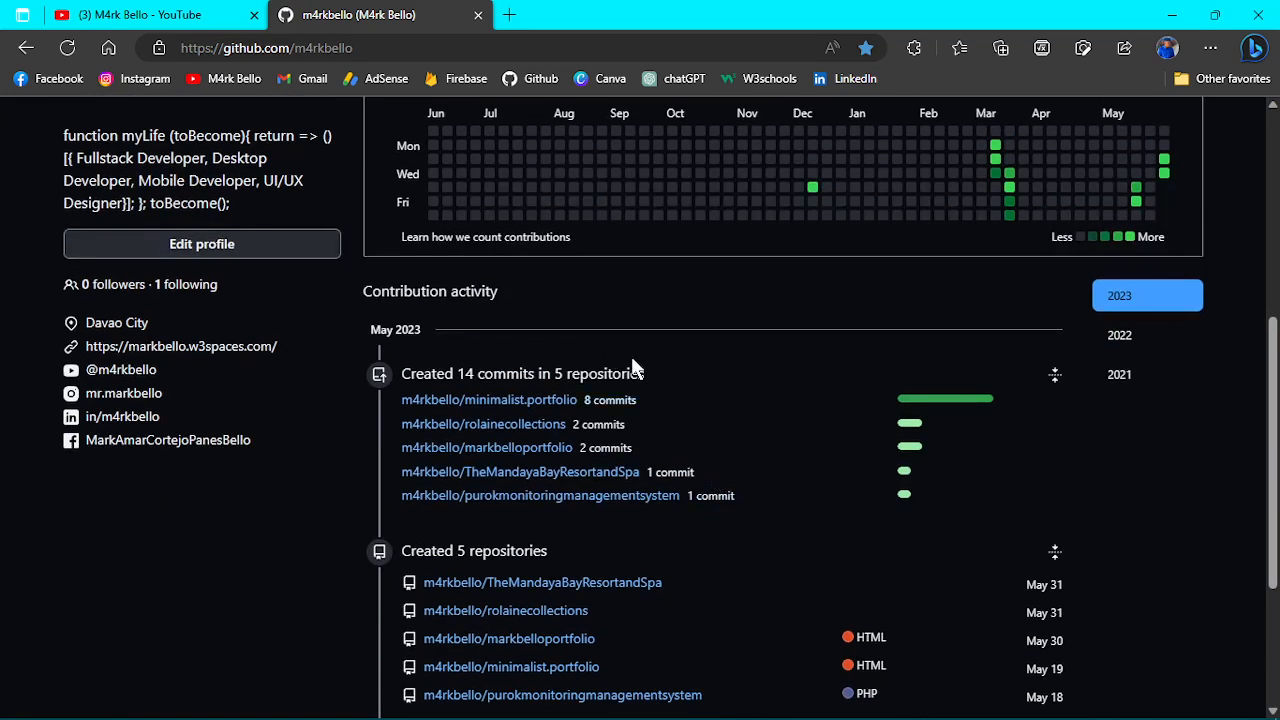
scroll(631, 356, "up", 5)
left_click(1138, 137)
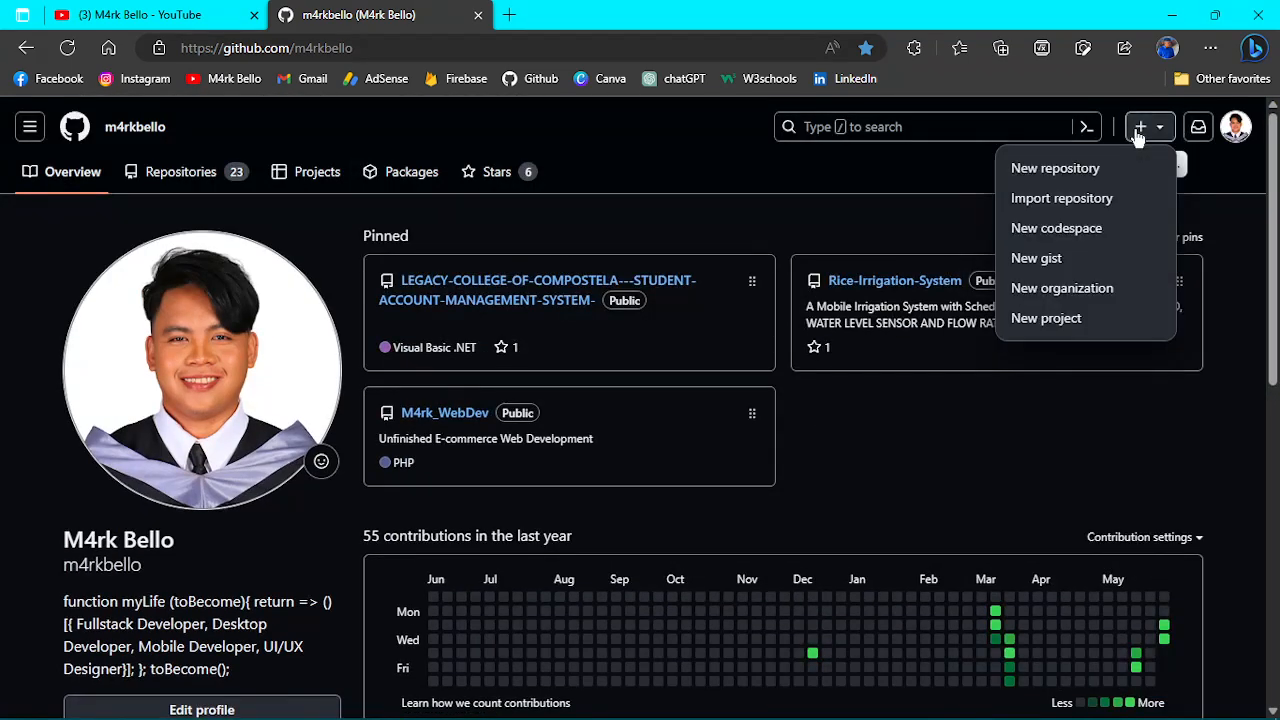
left_click(1117, 171)
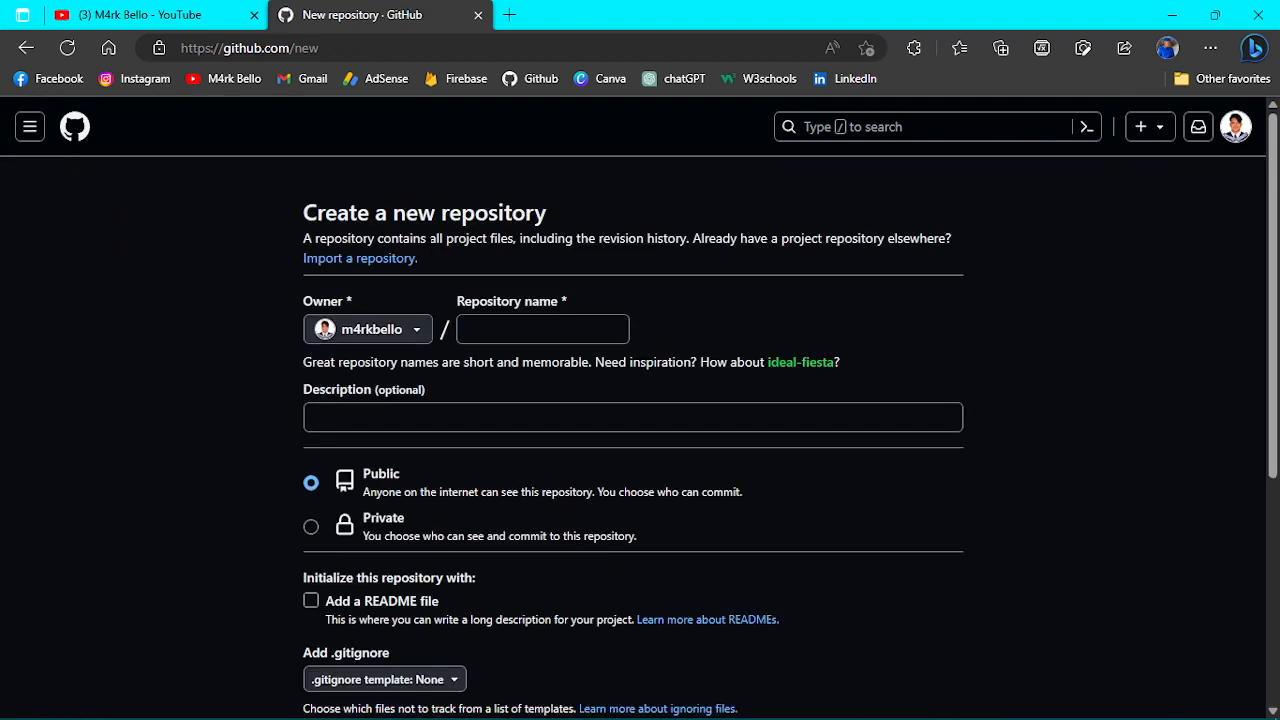
Step: Create the public repository 'test' with description 'sample lang' and a README file
left_click(467, 325)
type("test")
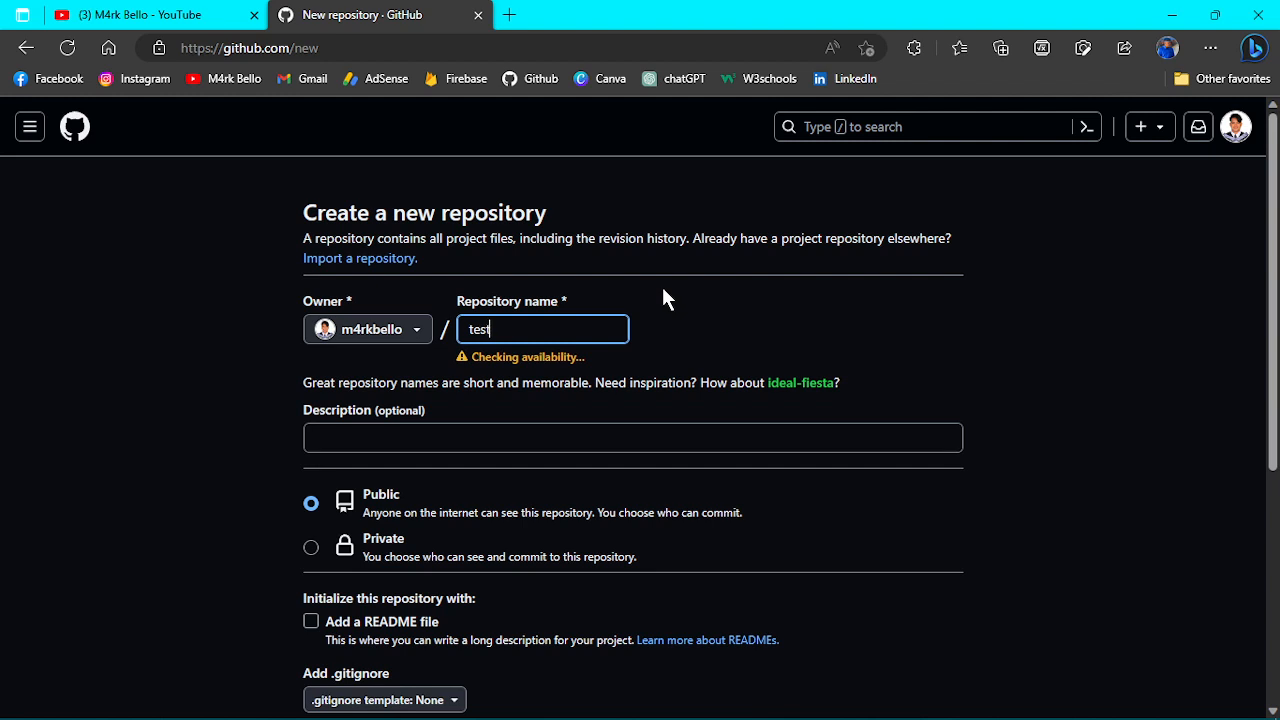
left_click(570, 437)
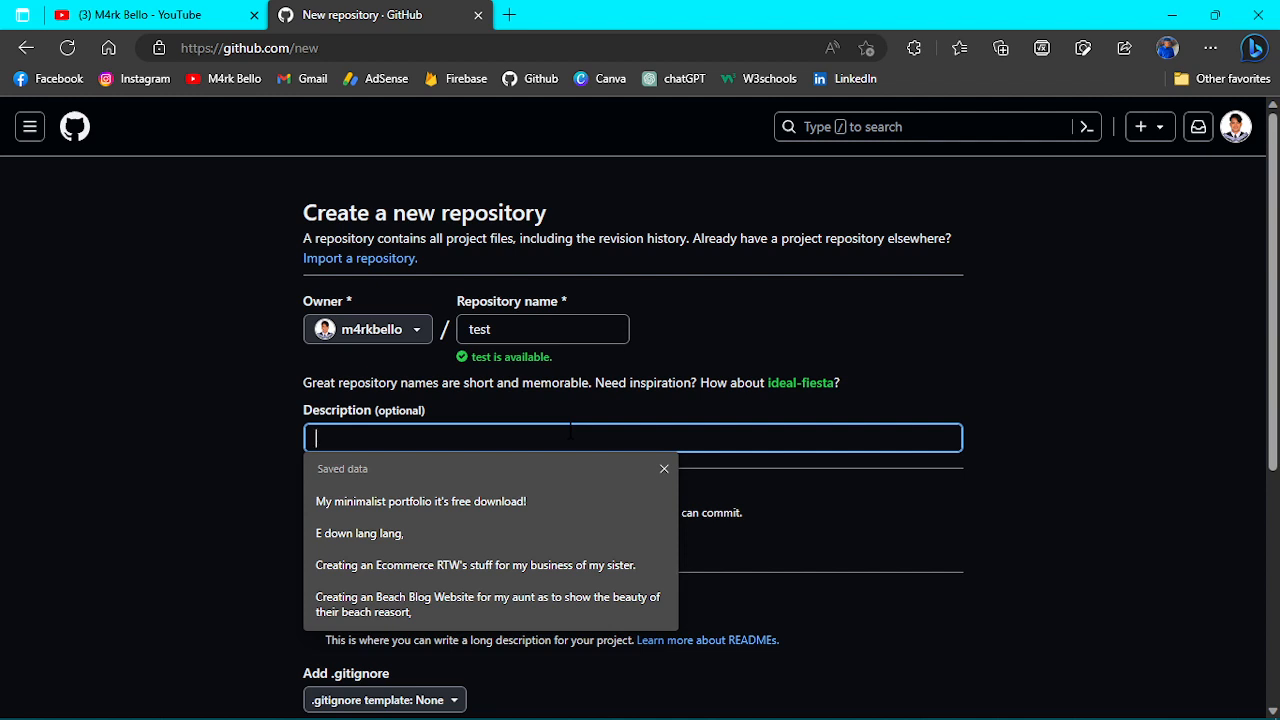
type("samp")
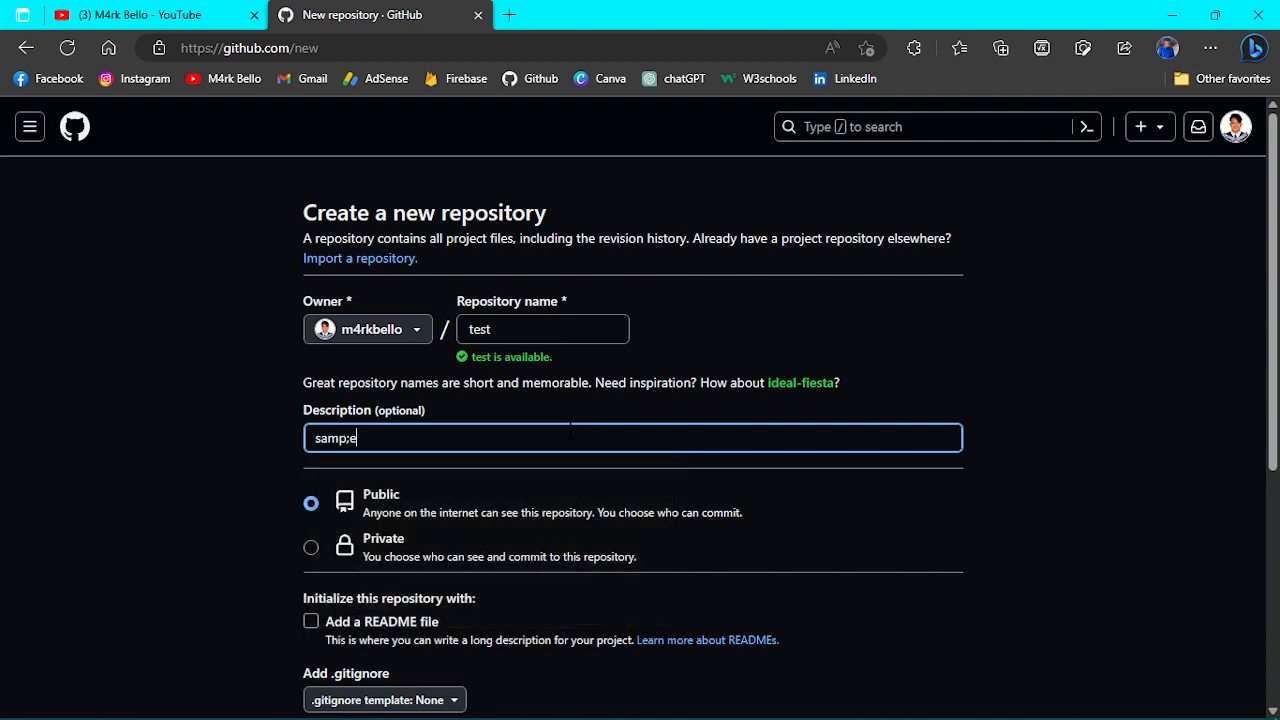
type("le lang")
left_click(310, 622)
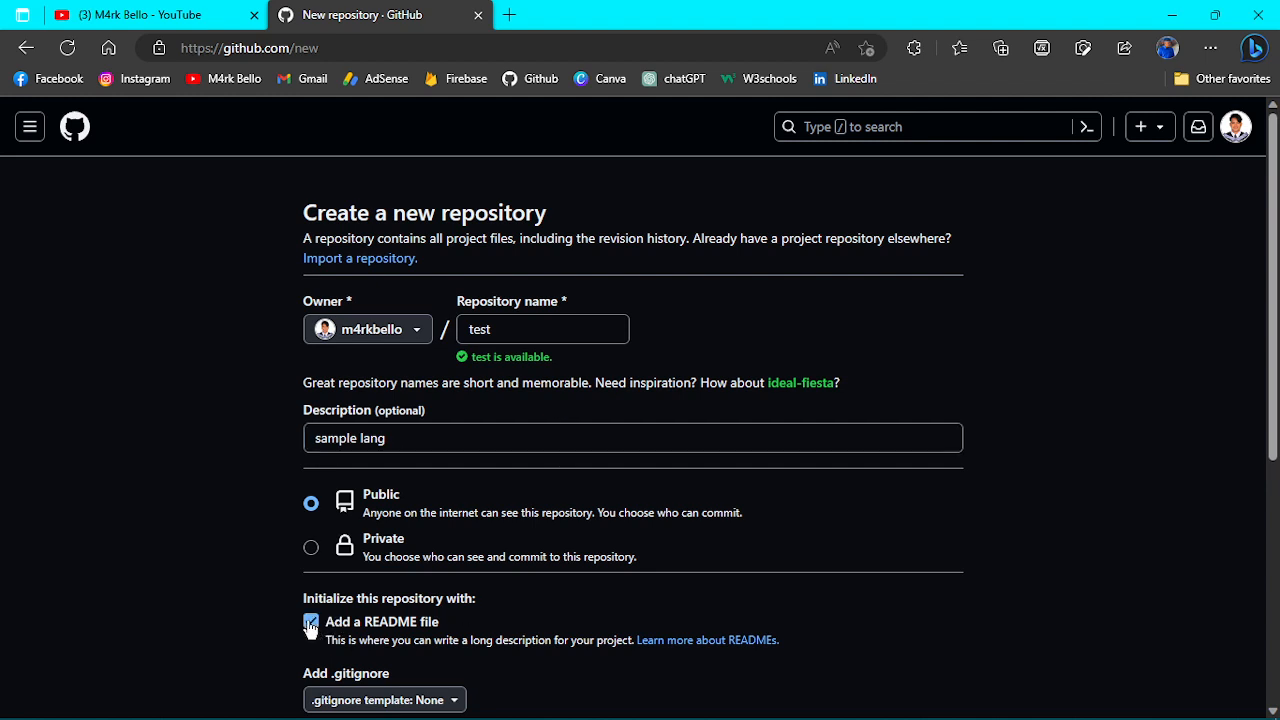
left_click(310, 622)
left_click(311, 621)
scroll(392, 448, "down", 4)
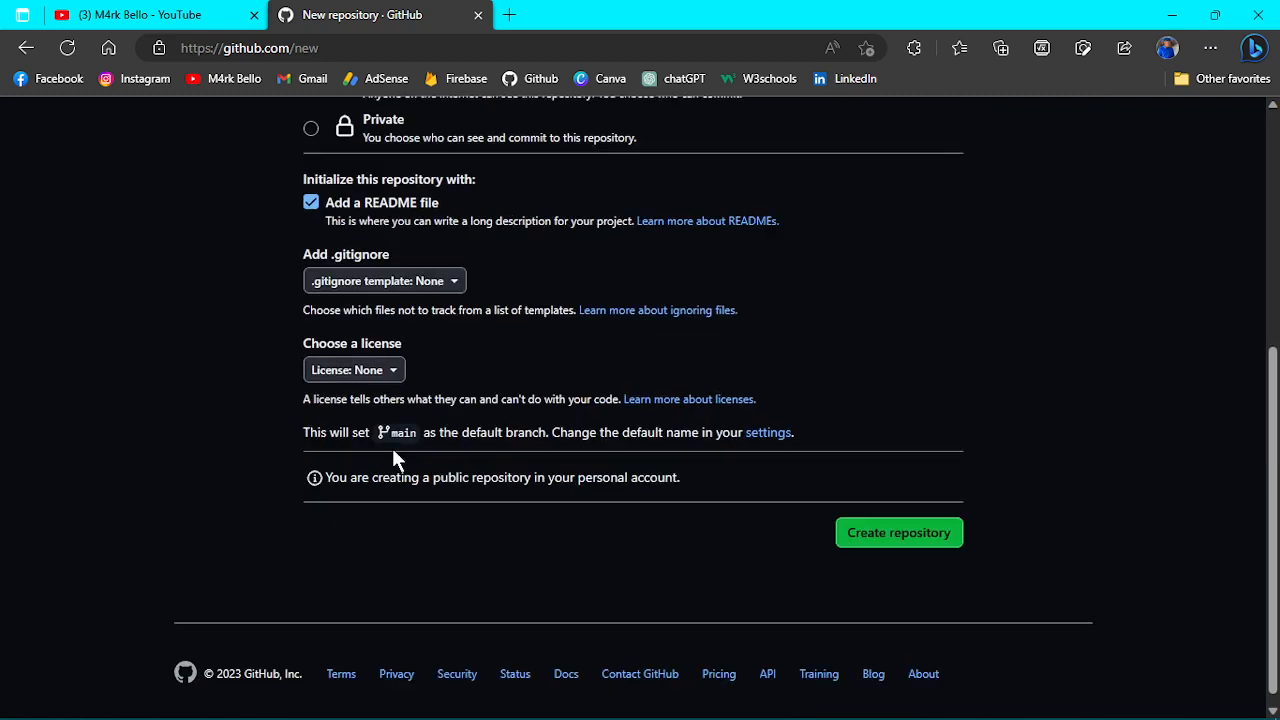
left_click(893, 530)
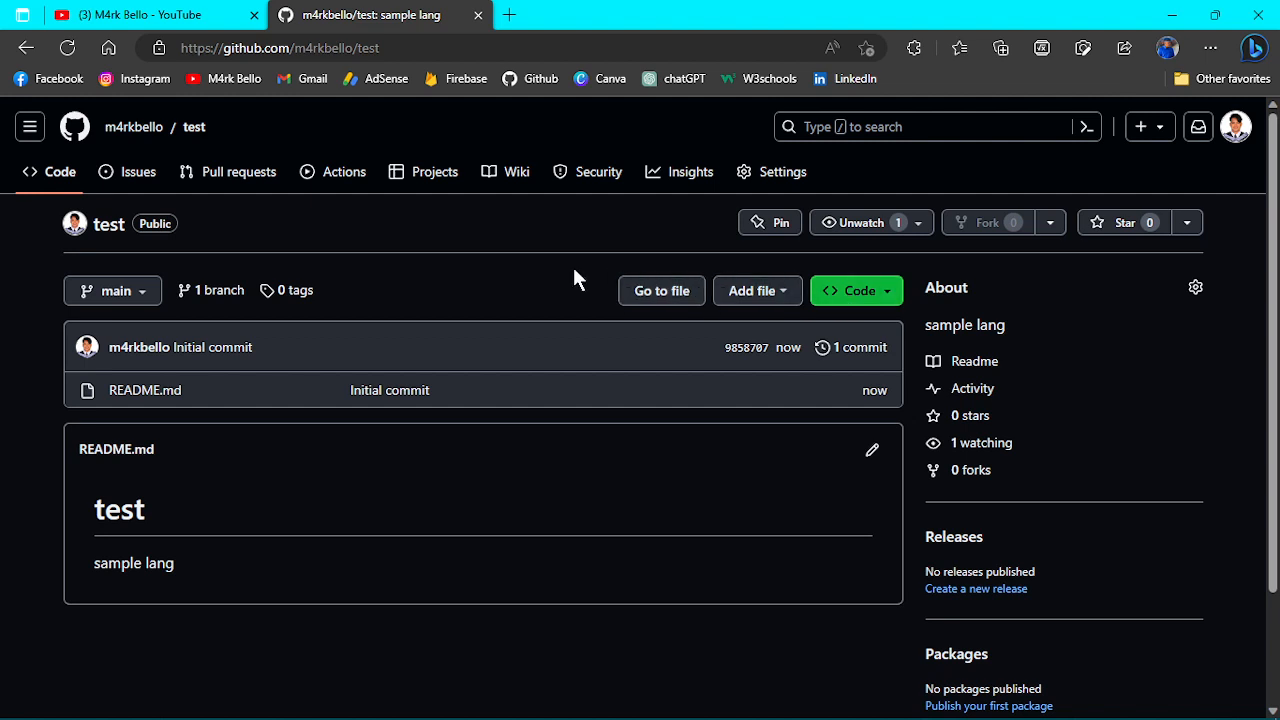
Step: Go to the repository's Add file > Upload files page
left_click(786, 296)
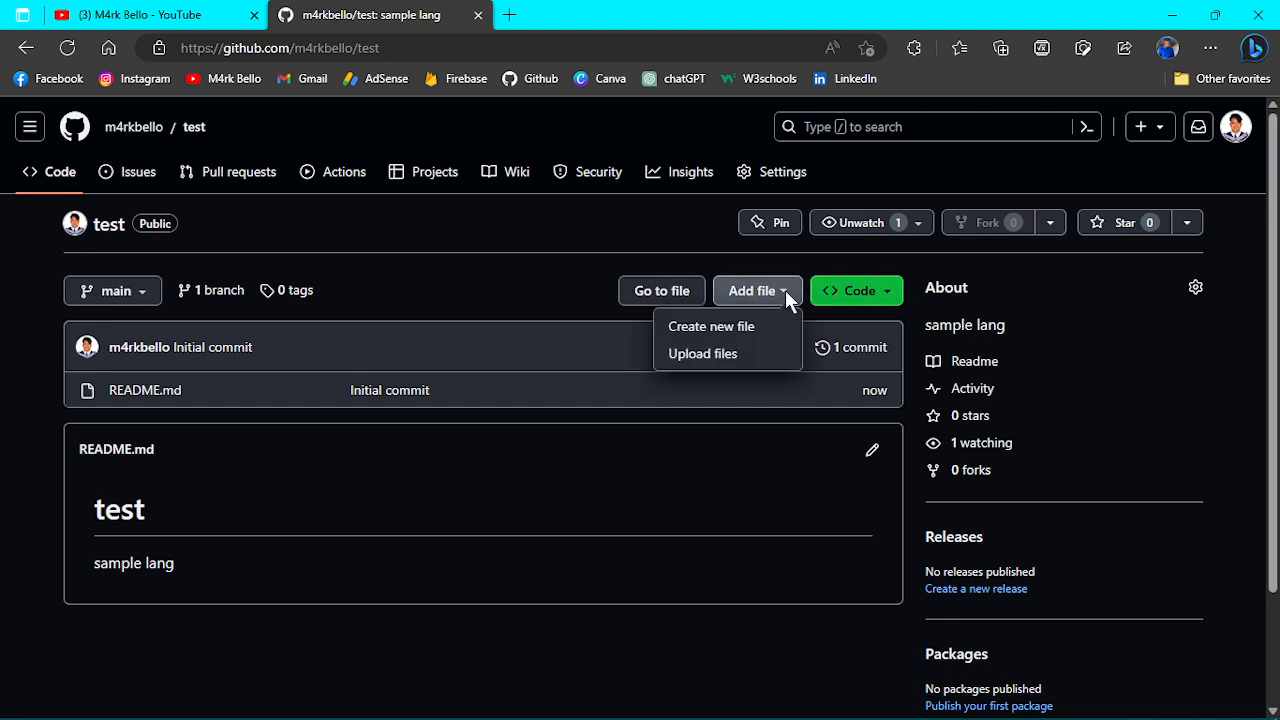
left_click(717, 358)
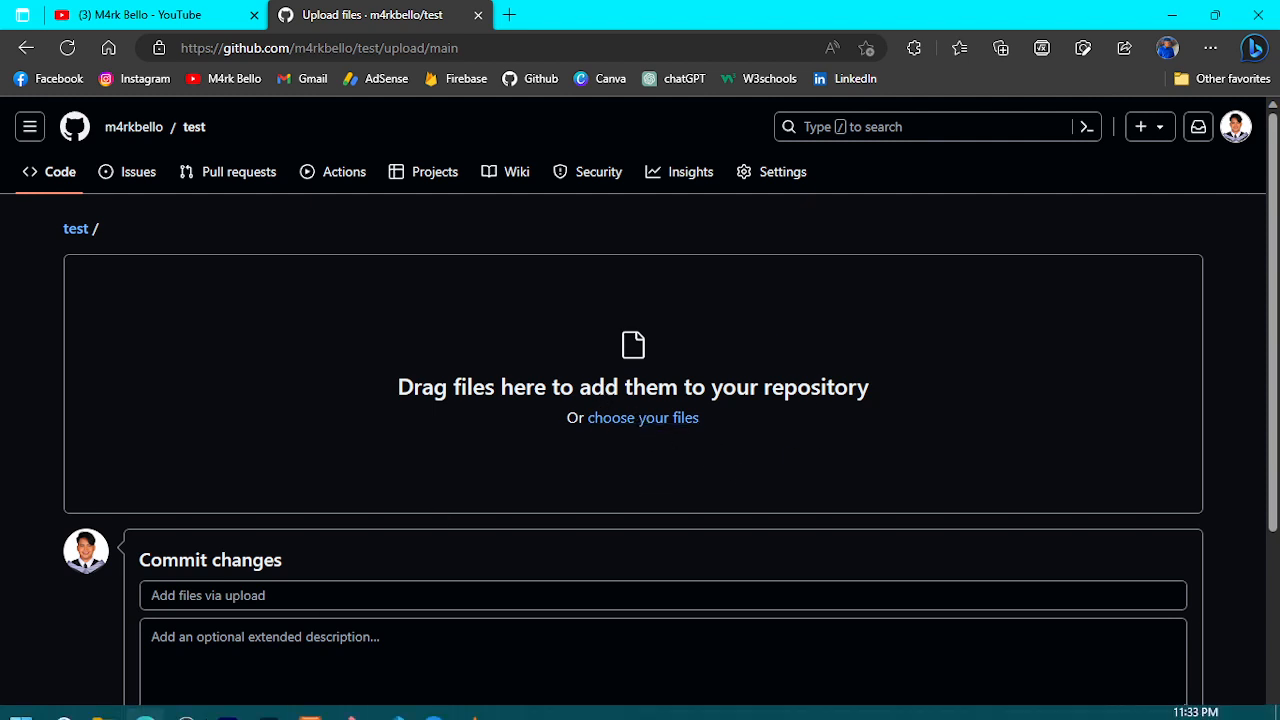
mouse_move(104, 708)
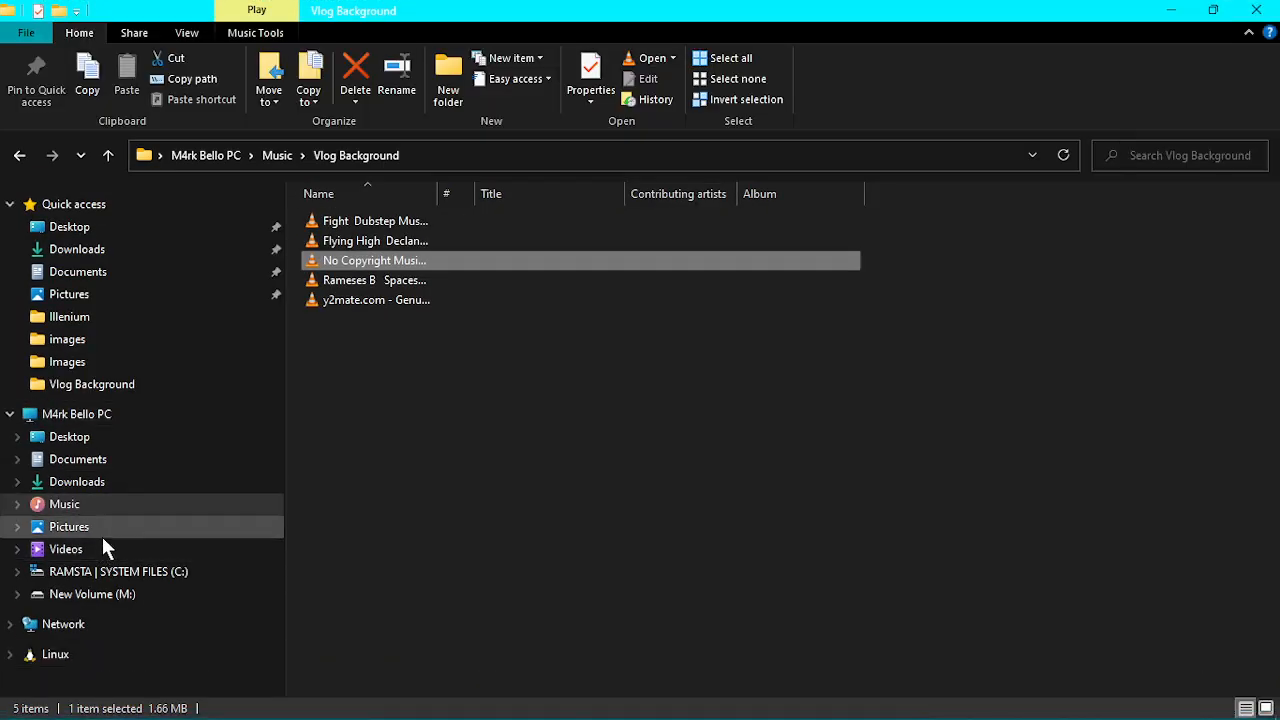
Step: Open Documents > m4rkbelloportfolio > markbello and preview index.html, checking its Skills section
left_click(100, 460)
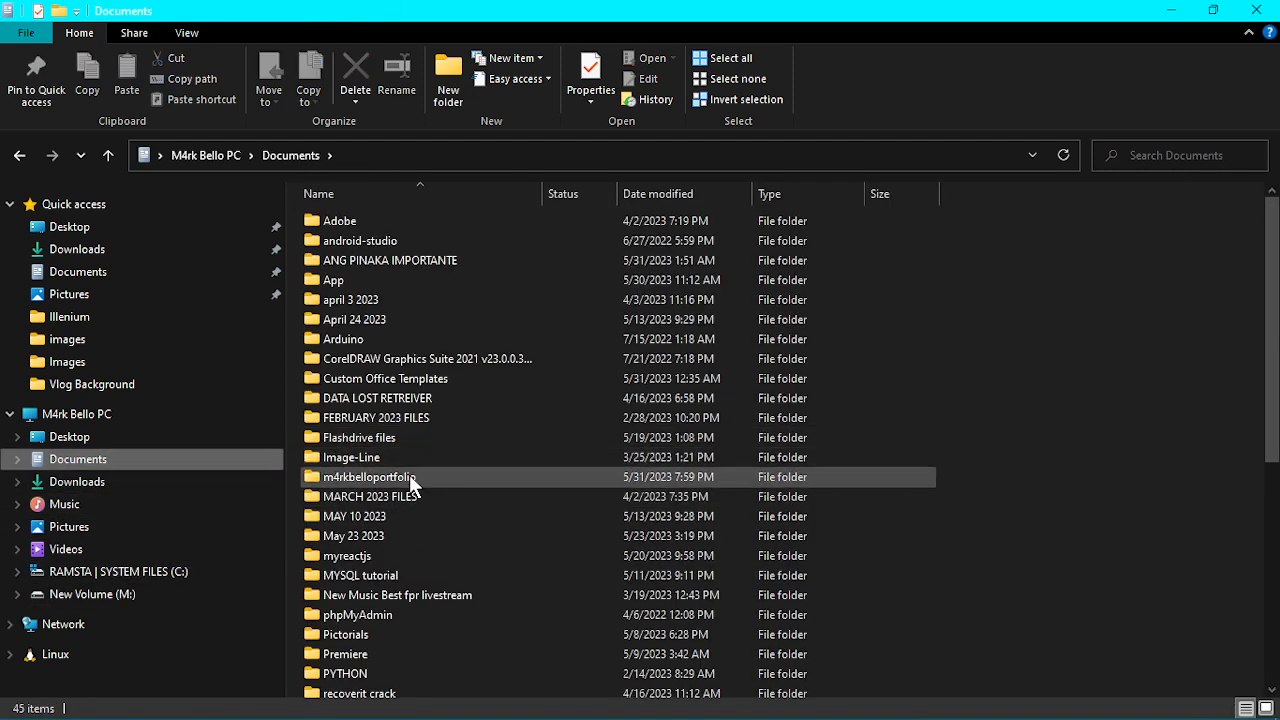
double_click(411, 480)
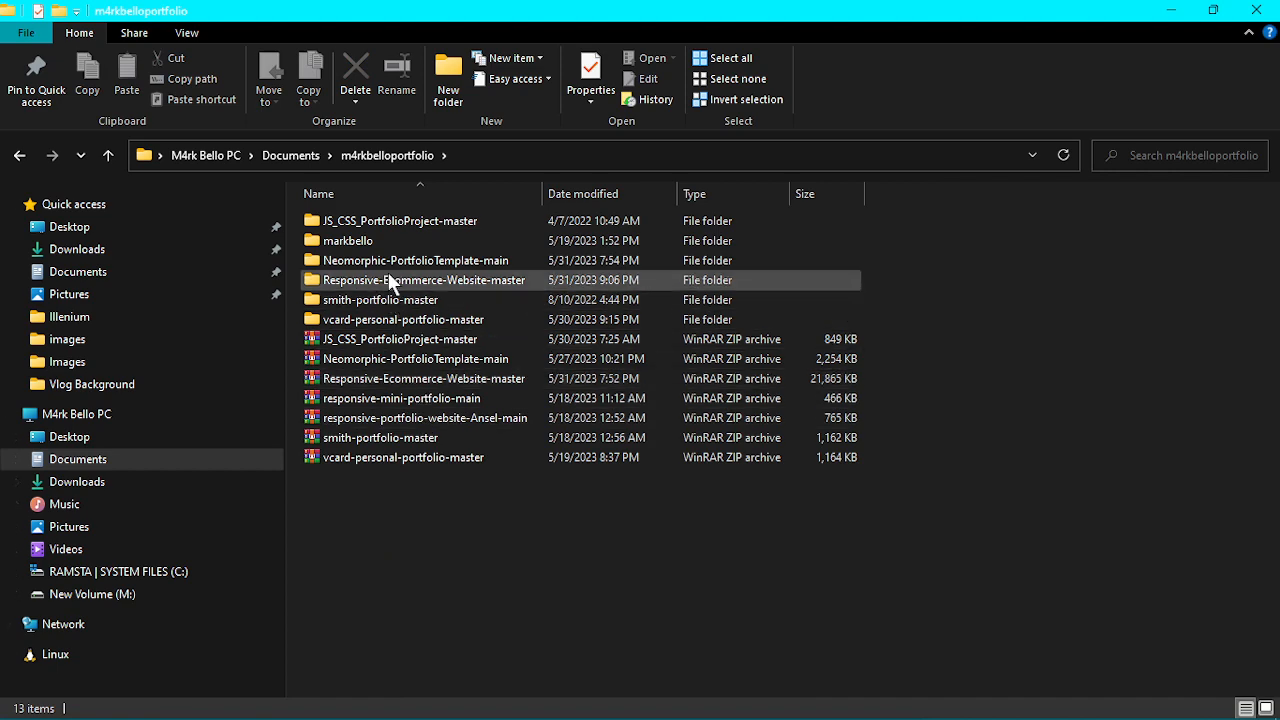
double_click(388, 243)
double_click(378, 236)
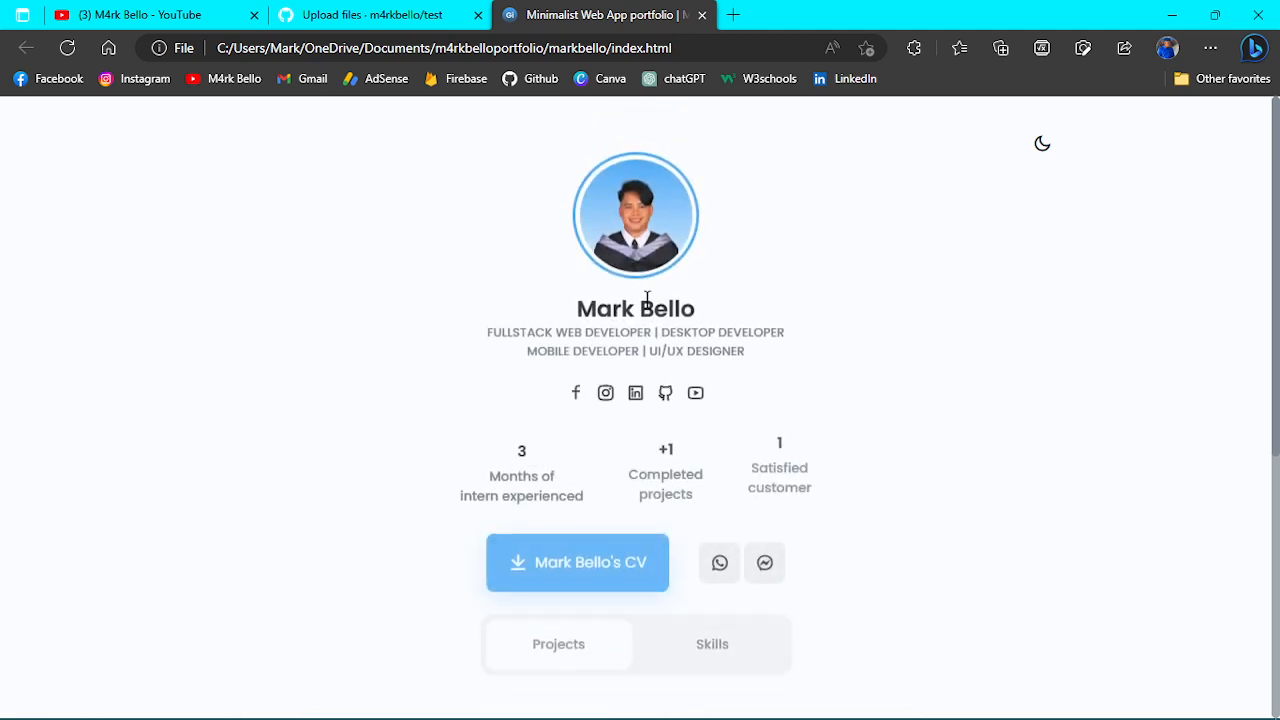
scroll(452, 442, "down", 4)
scroll(709, 500, "up", 4)
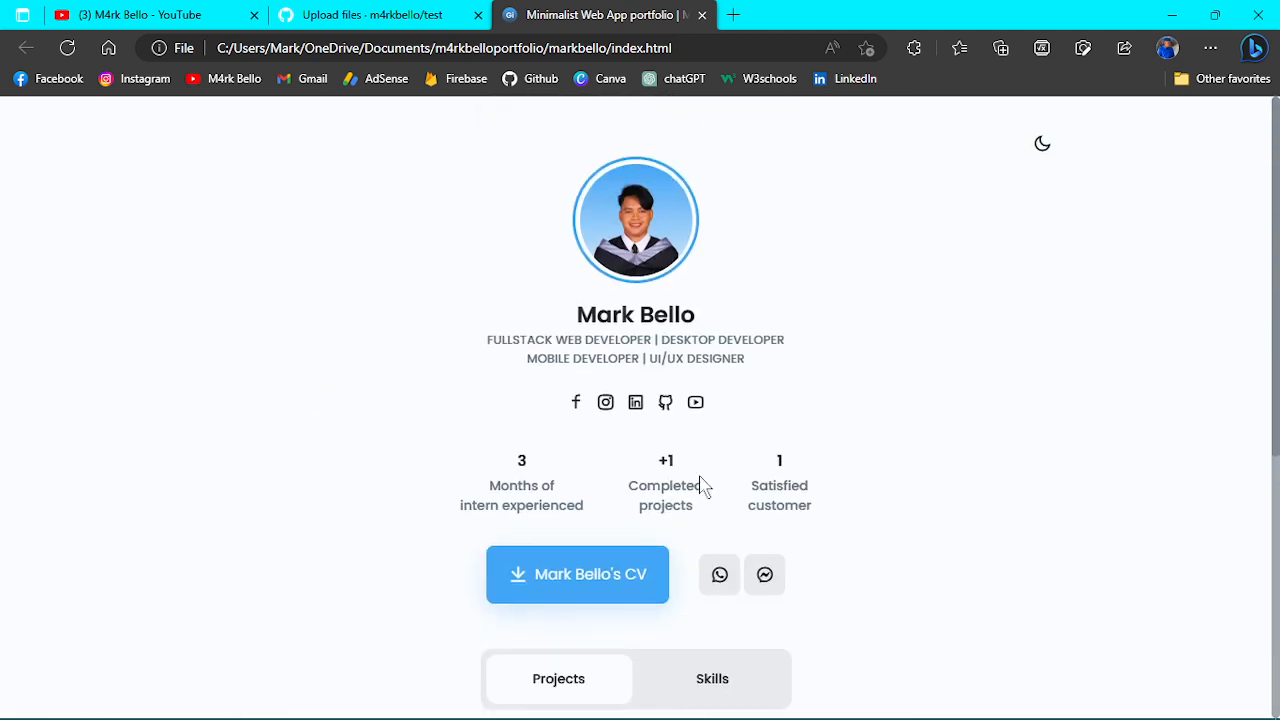
scroll(715, 540, "down", 1)
left_click(727, 586)
scroll(669, 309, "up", 1)
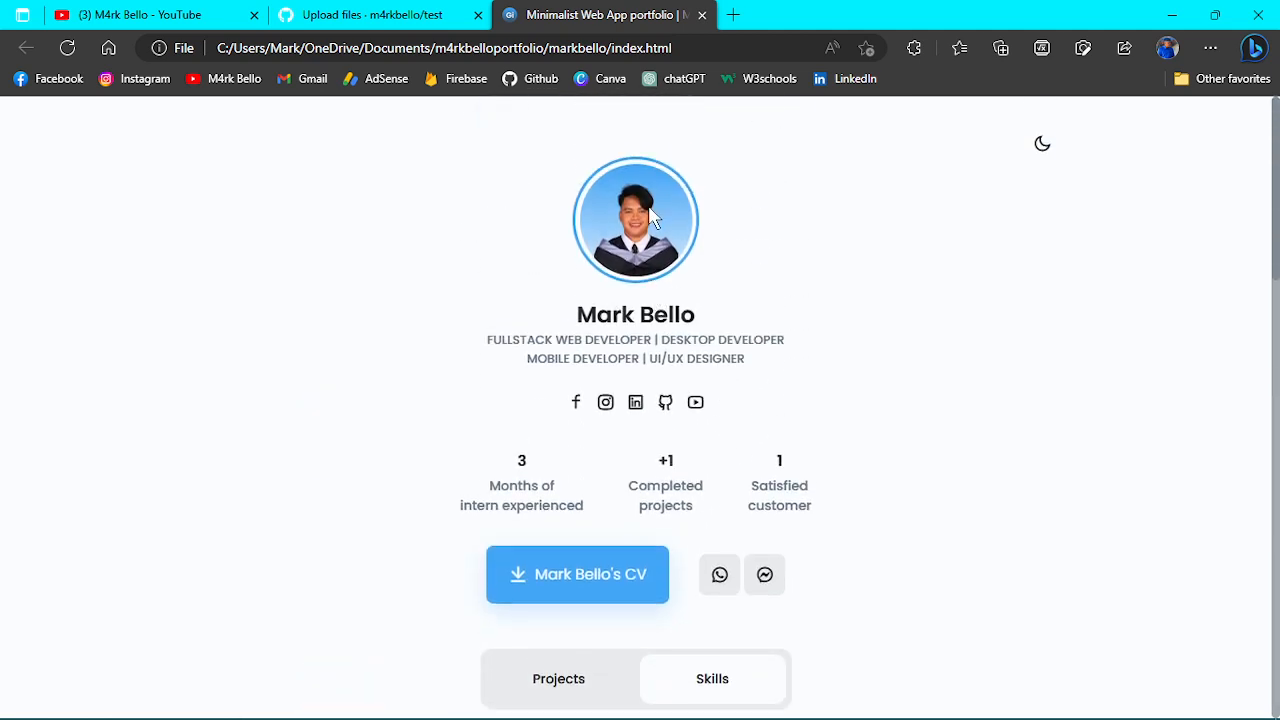
left_click_drag(672, 48, 180, 62)
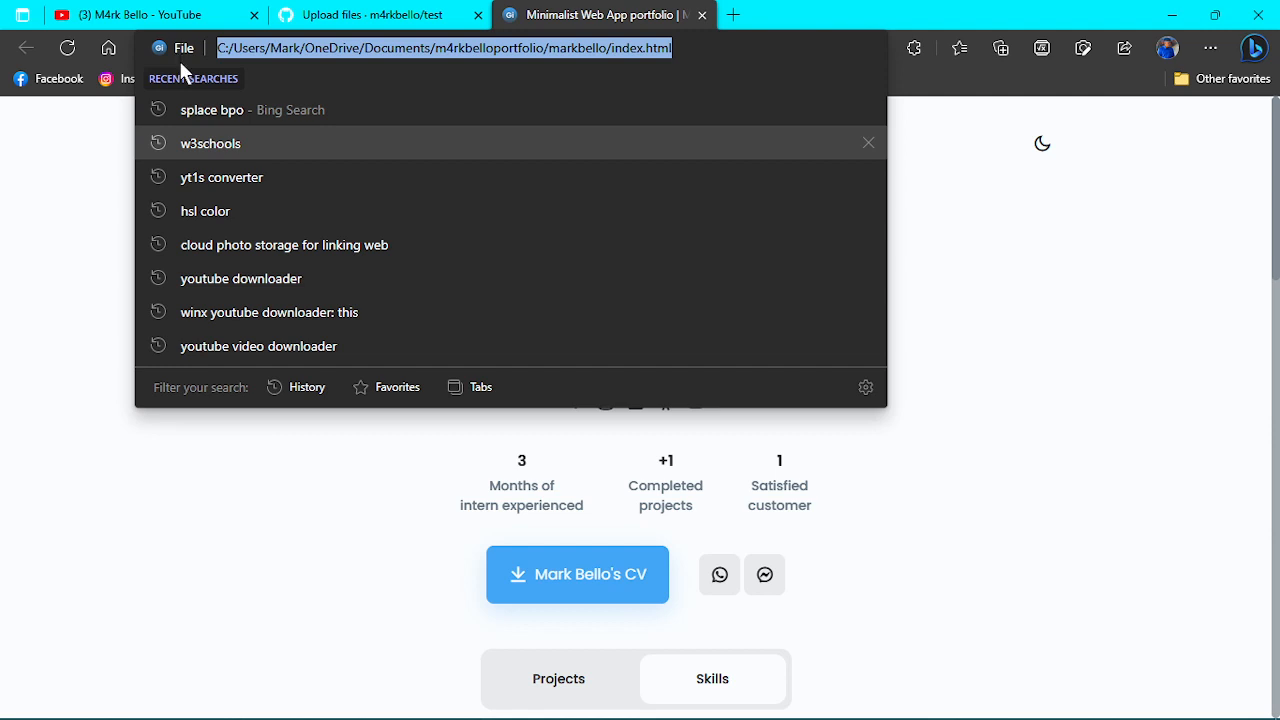
left_click(1057, 380)
Step: Return to the 'Upload files - m4rkbello/test' tab in Edge
left_click(1172, 14)
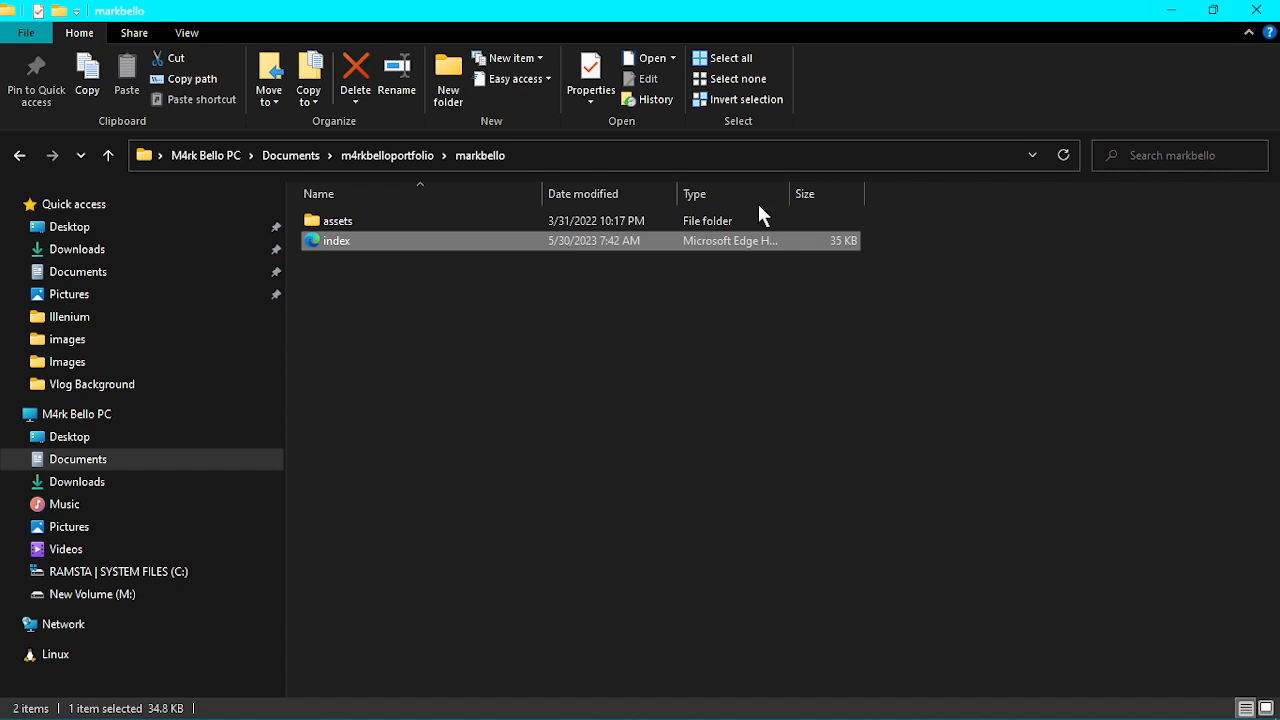
left_click(1182, 12)
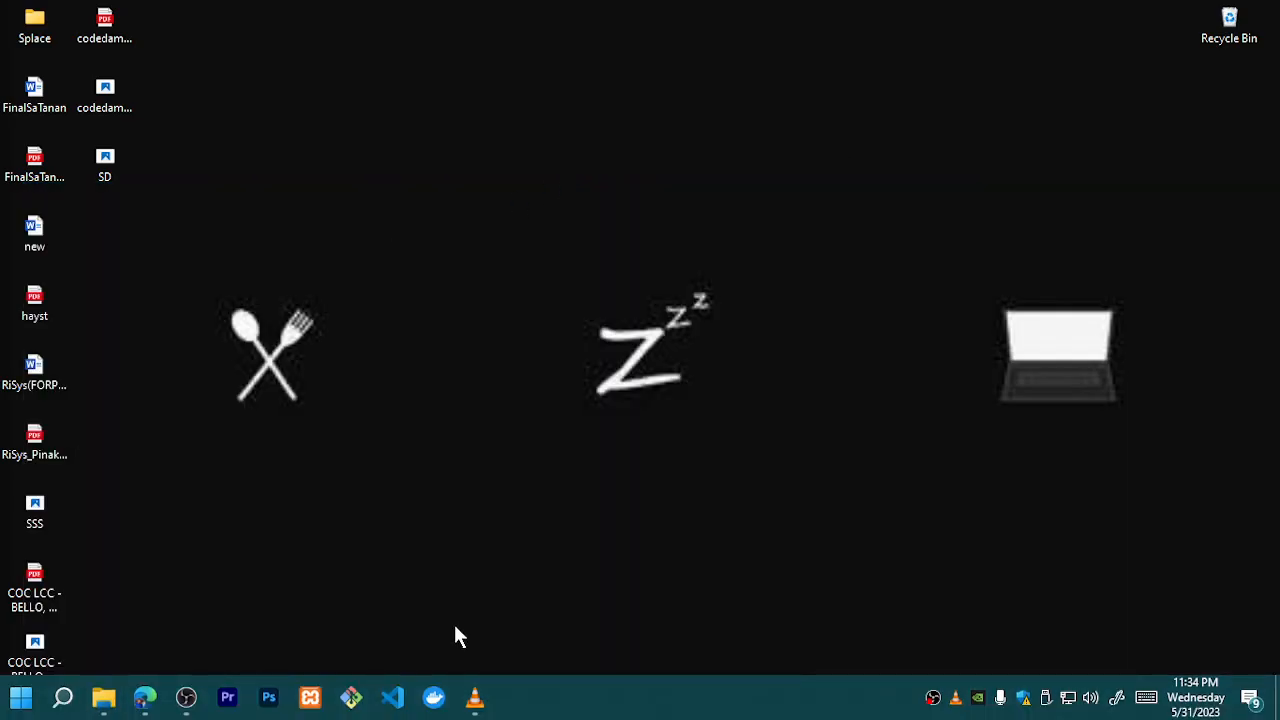
mouse_move(104, 697)
left_click(114, 630)
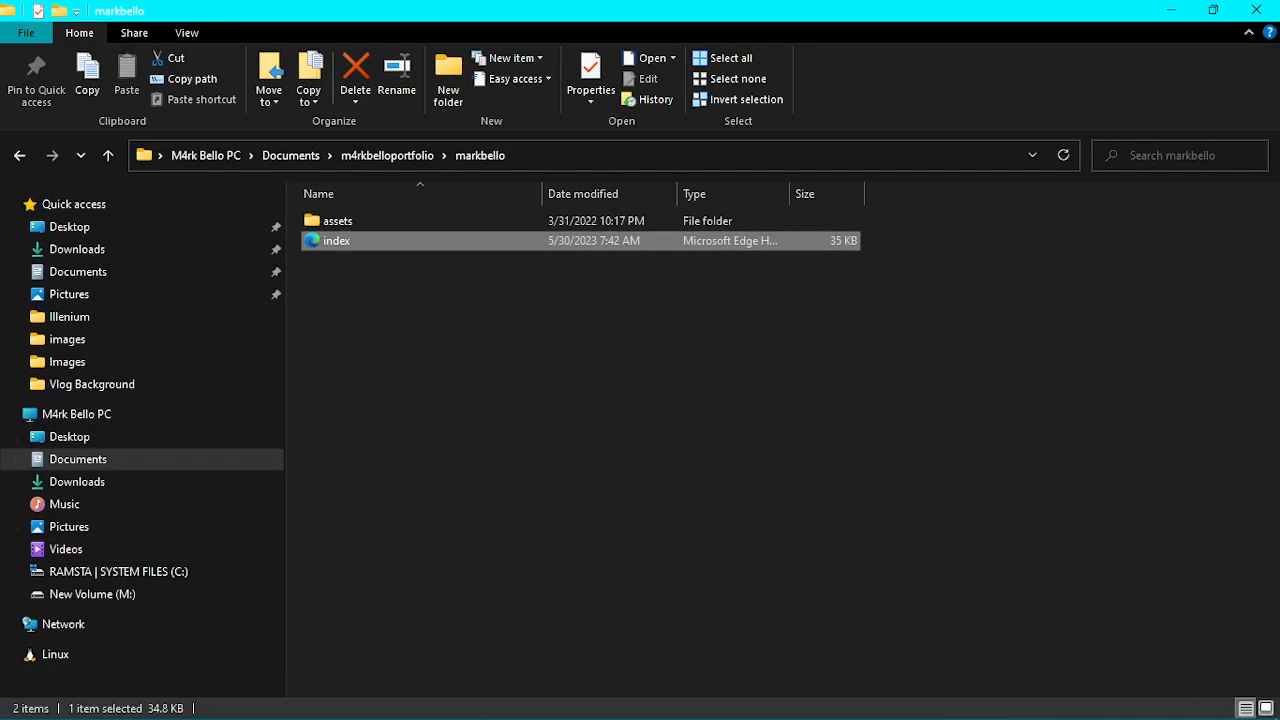
mouse_move(145, 700)
left_click(150, 641)
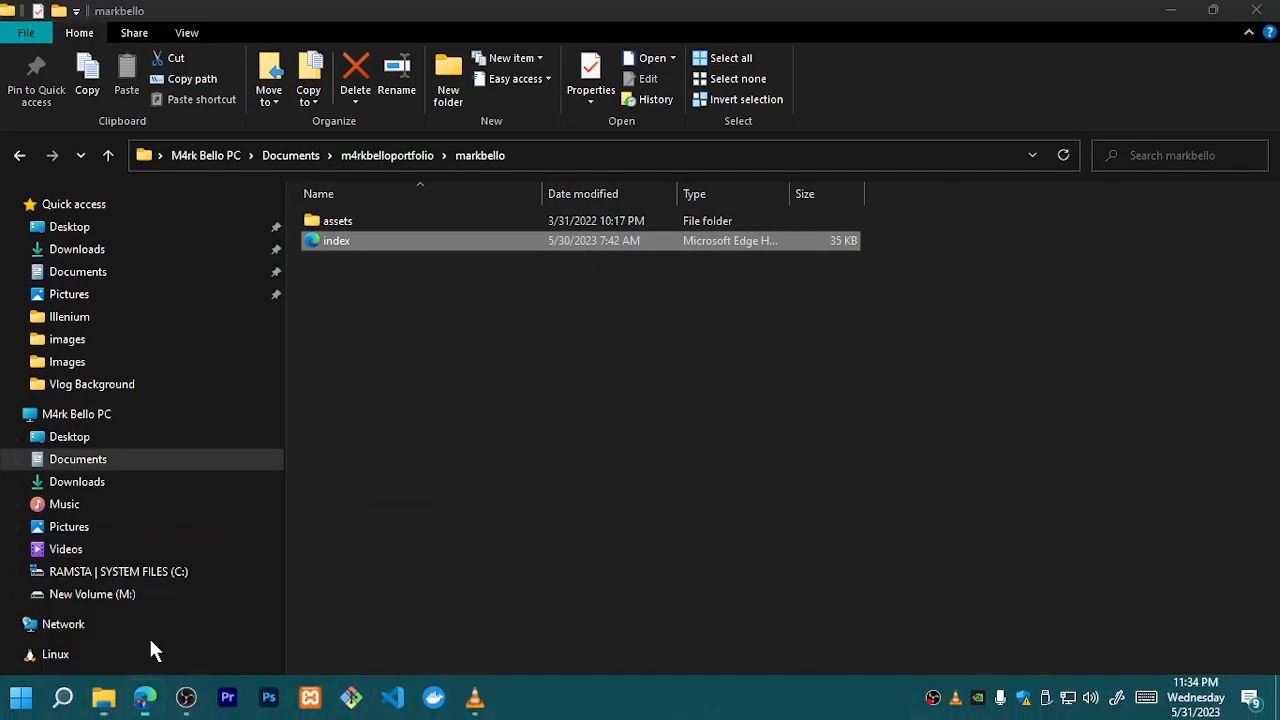
left_click(380, 14)
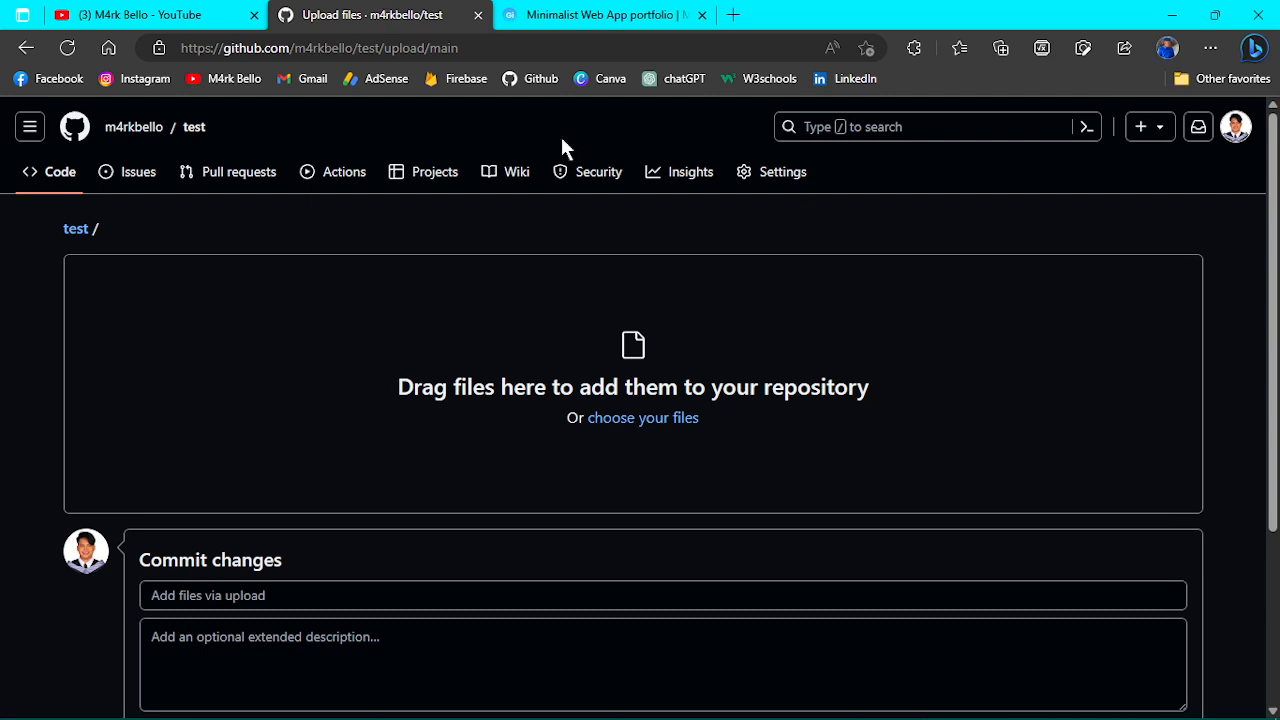
Step: Open the file picker and navigate to Documents > m4rkbelloportfolio > markbello
left_click(657, 420)
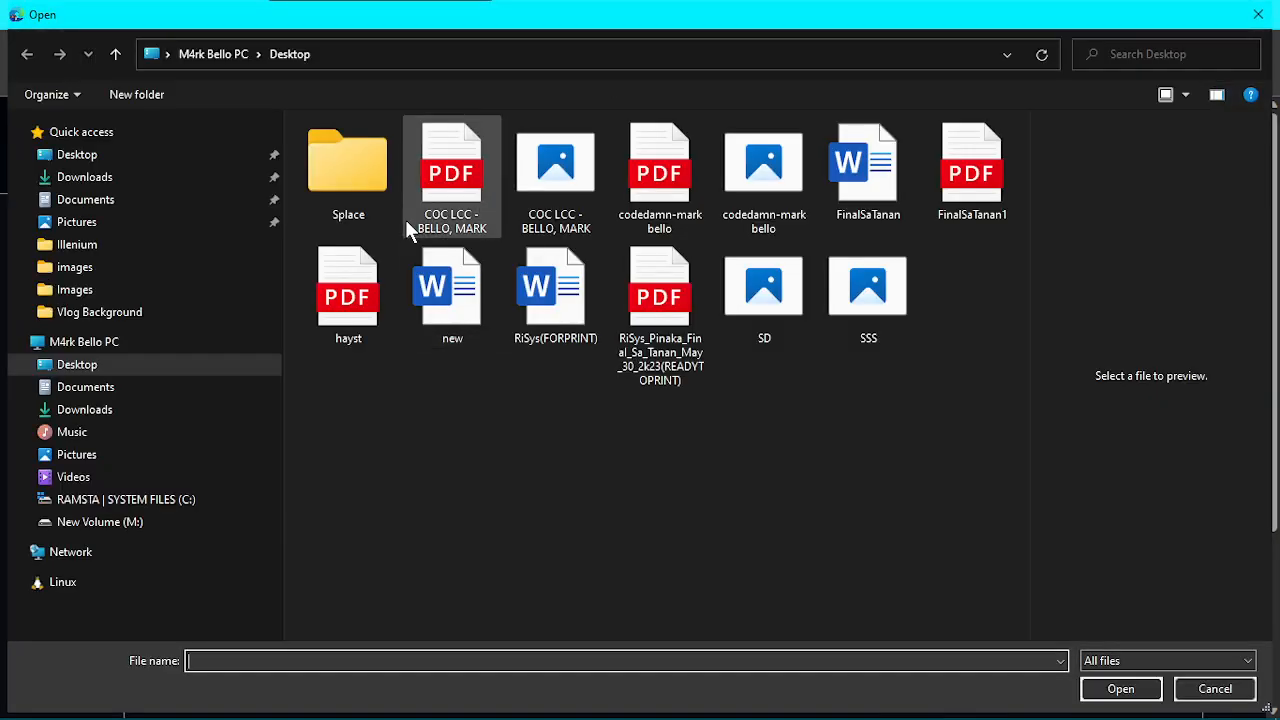
left_click(122, 393)
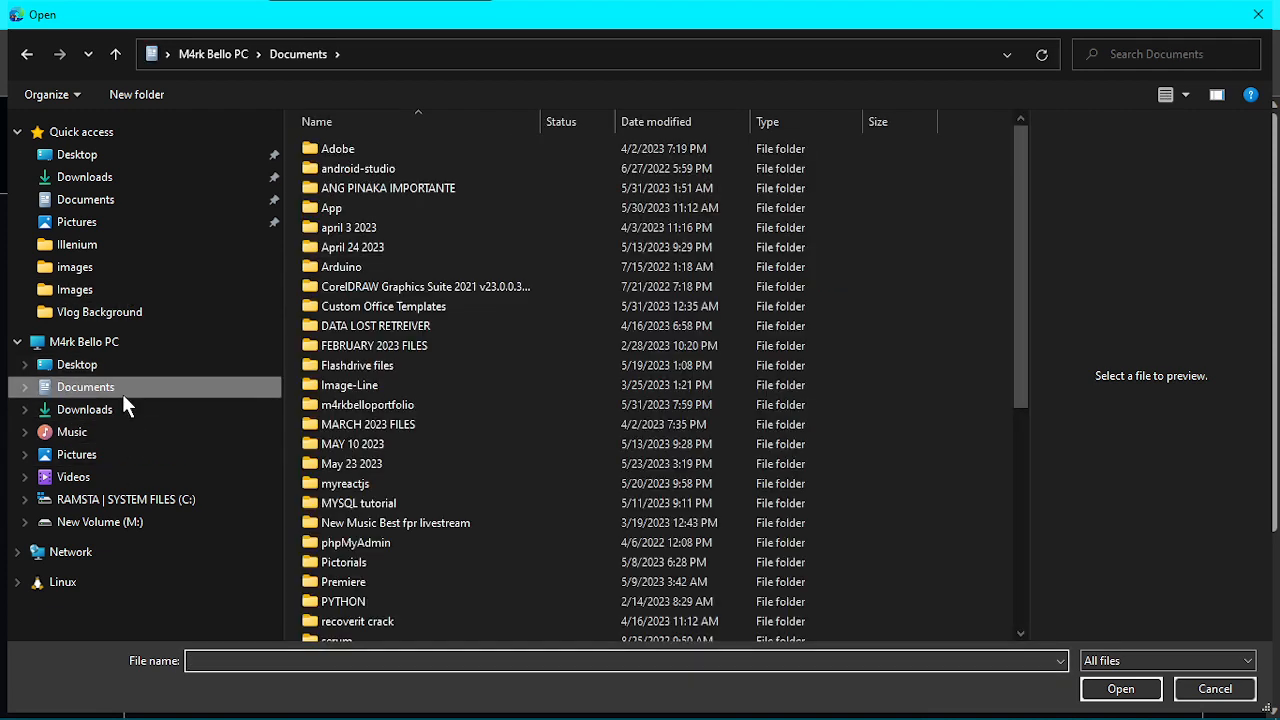
double_click(412, 405)
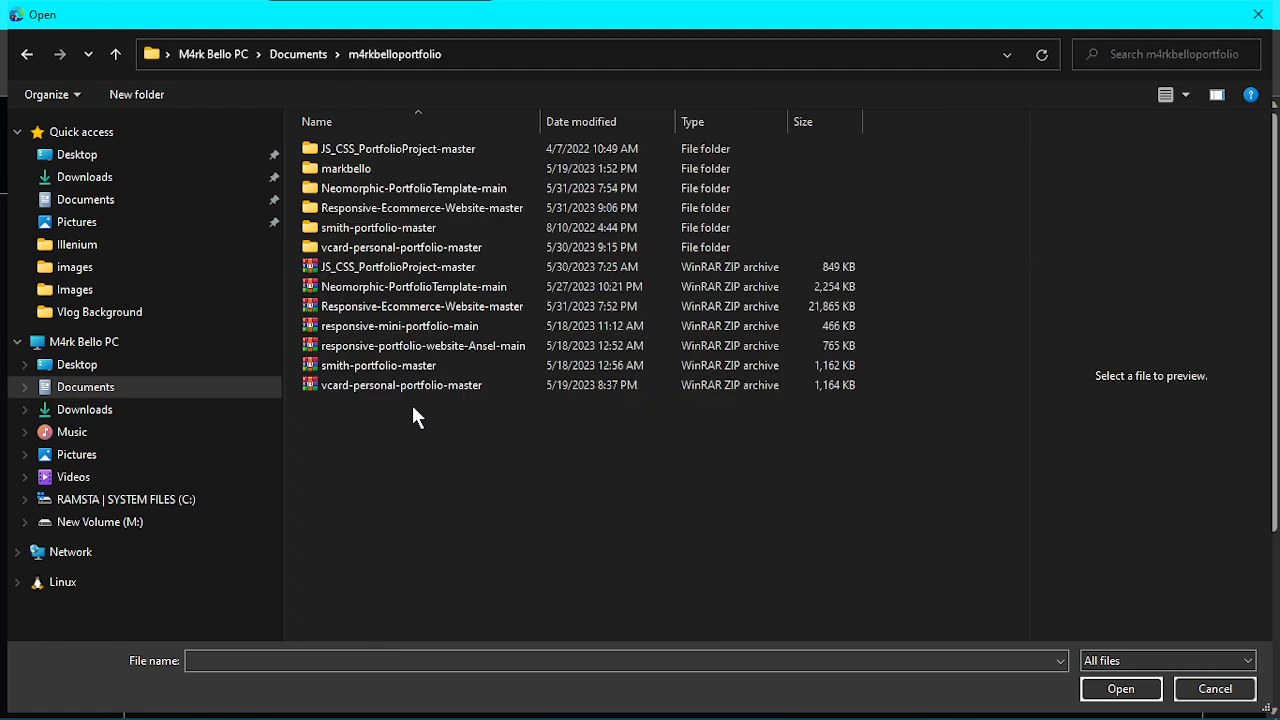
double_click(405, 171)
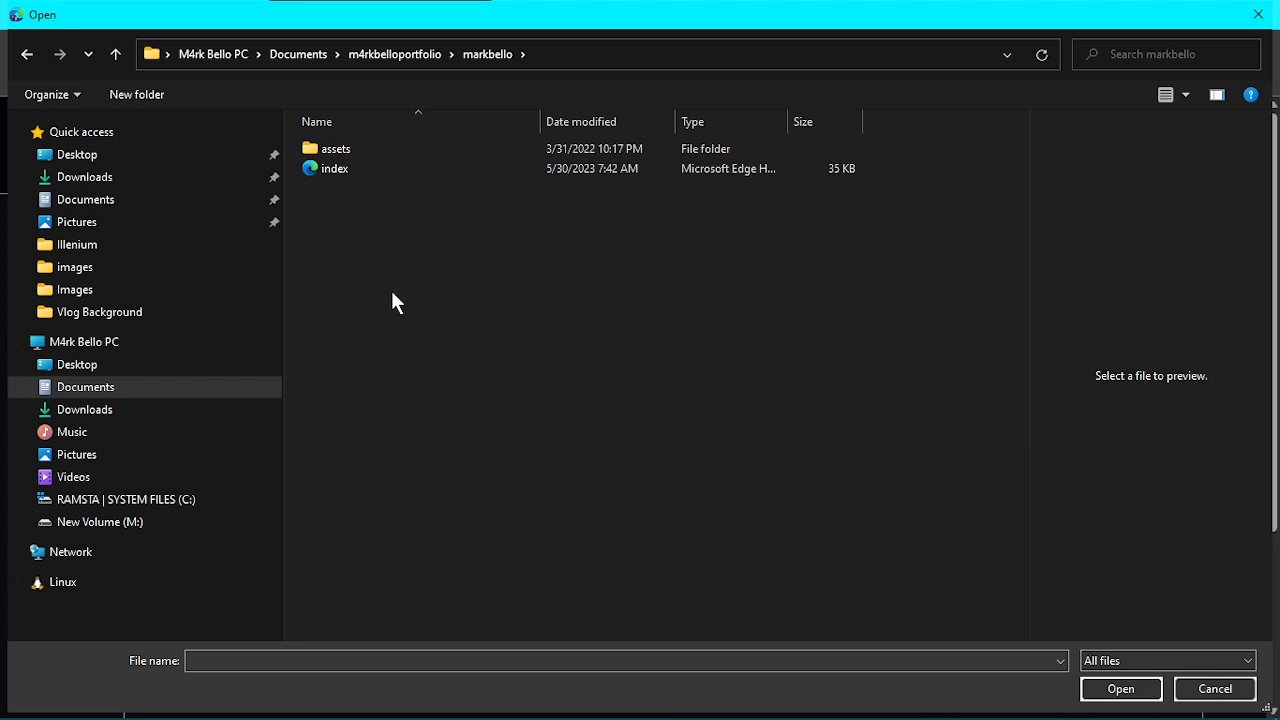
Step: Select the assets folder and index file, then everything with Ctrl+A
left_click_drag(417, 320, 313, 77)
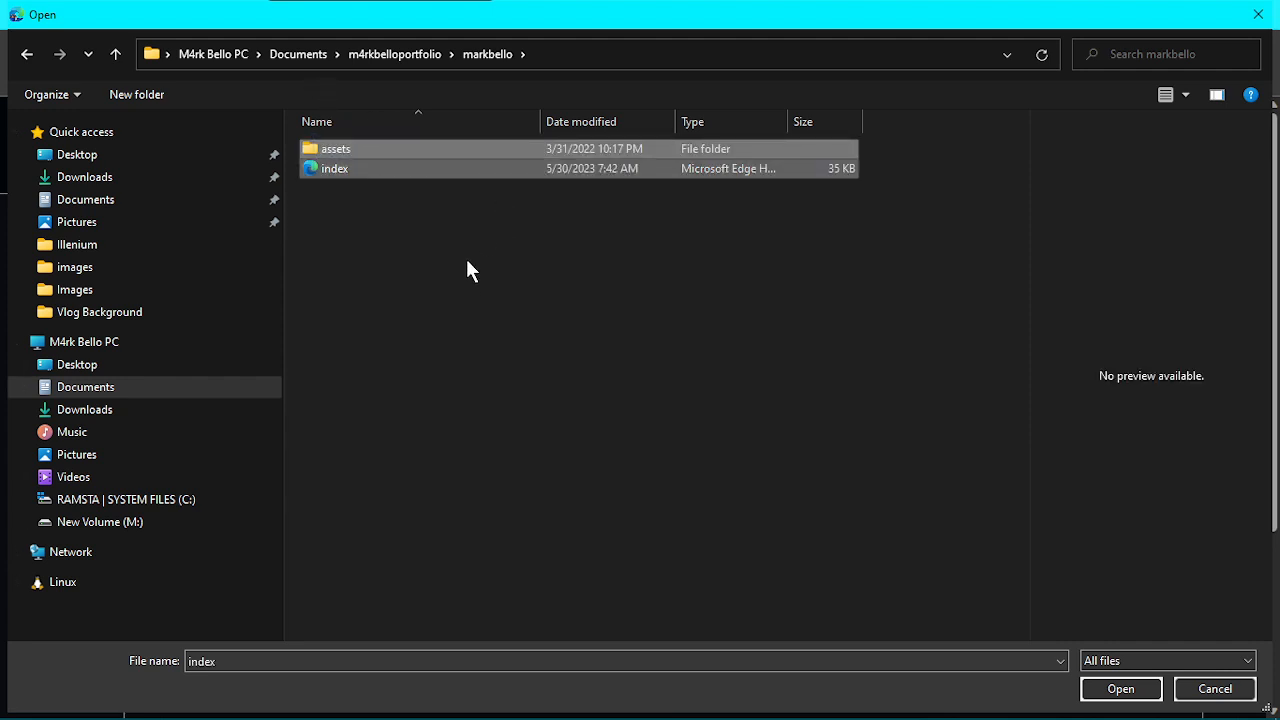
left_click_drag(467, 261, 415, 170)
left_click_drag(420, 254, 363, 108)
double_click(834, 14)
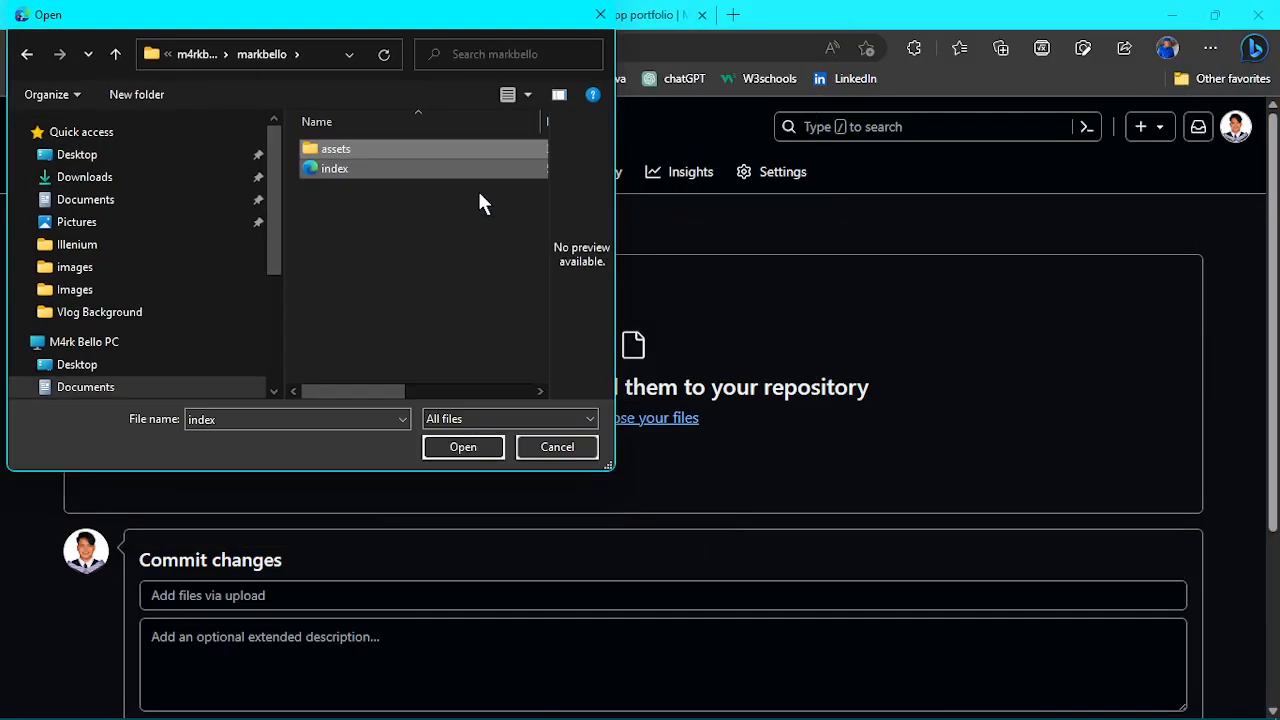
left_click(405, 235)
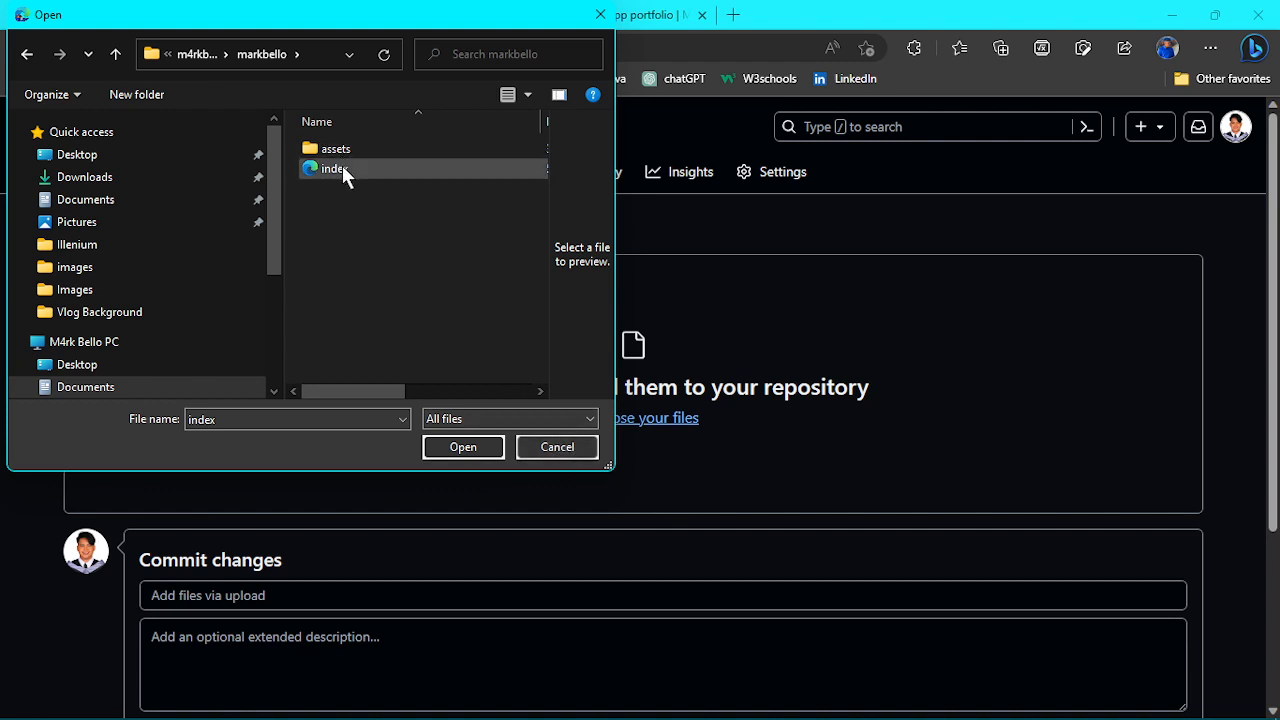
key("ctrl+a")
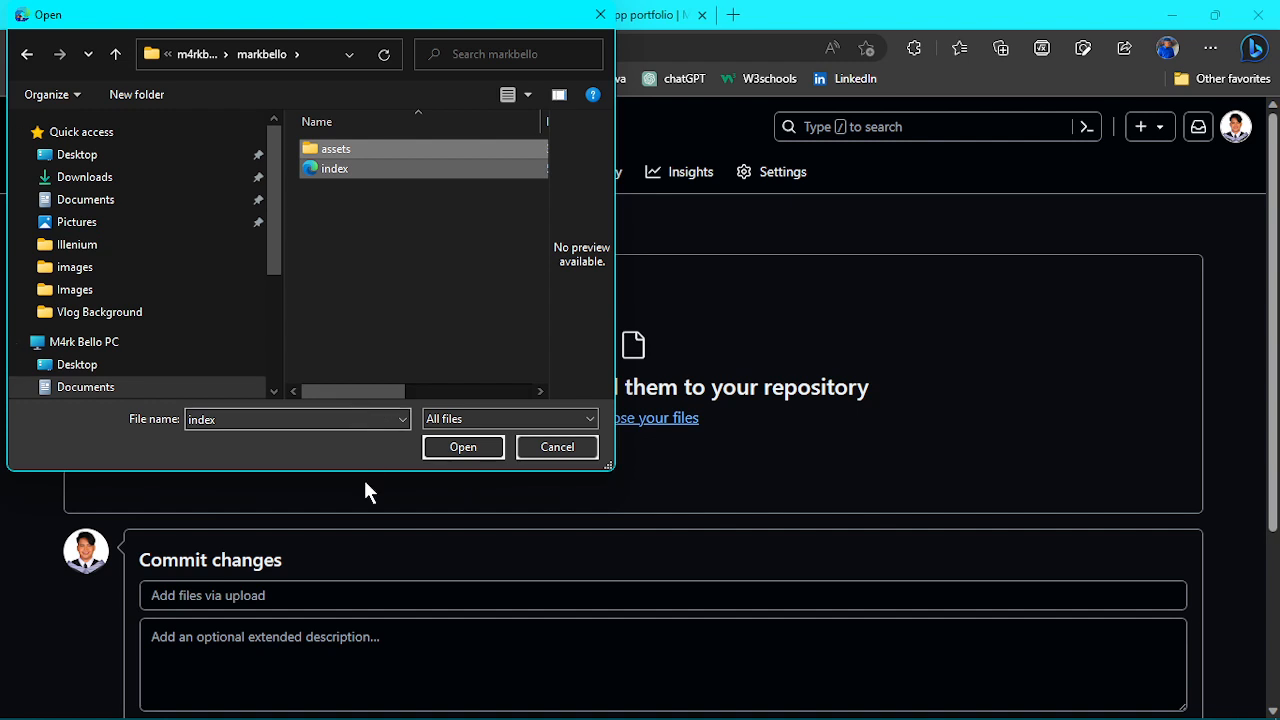
Step: Confirm assets and index in the Open dialog so index.html is queued, then restore down Edge
left_click(475, 269)
left_click_drag(430, 276, 367, 146)
left_click(456, 447)
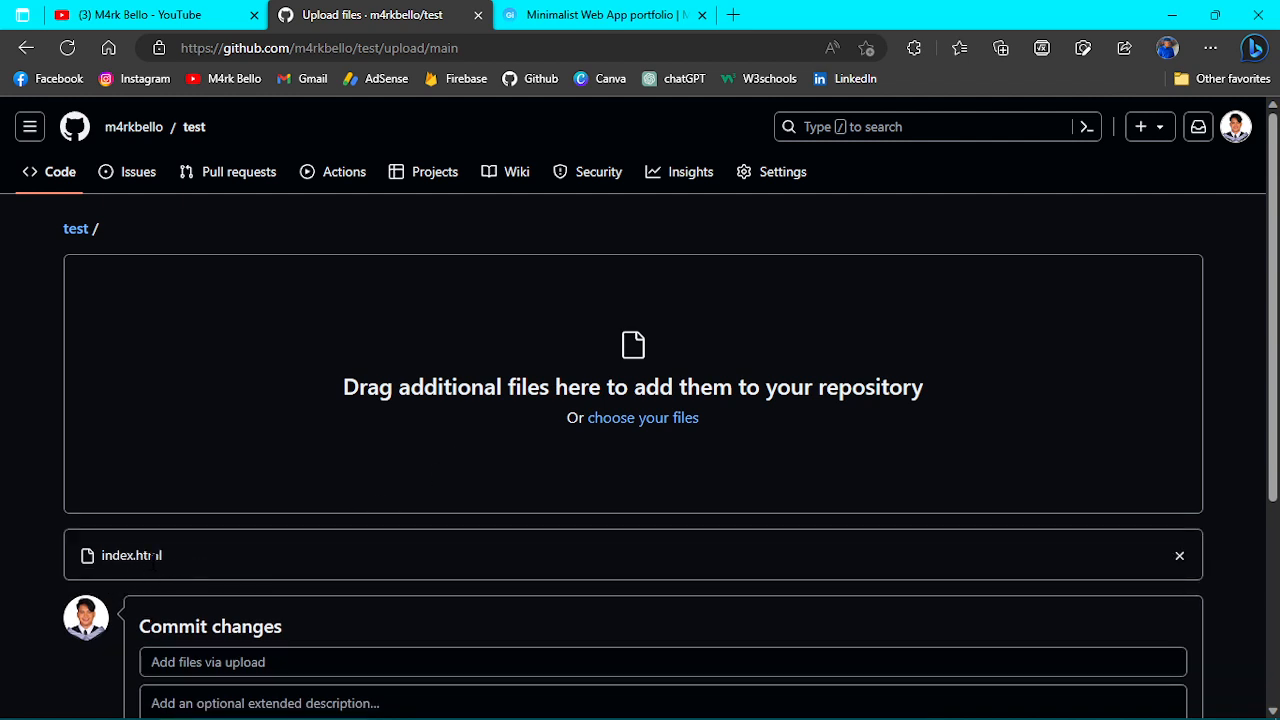
scroll(143, 563, "down", 1)
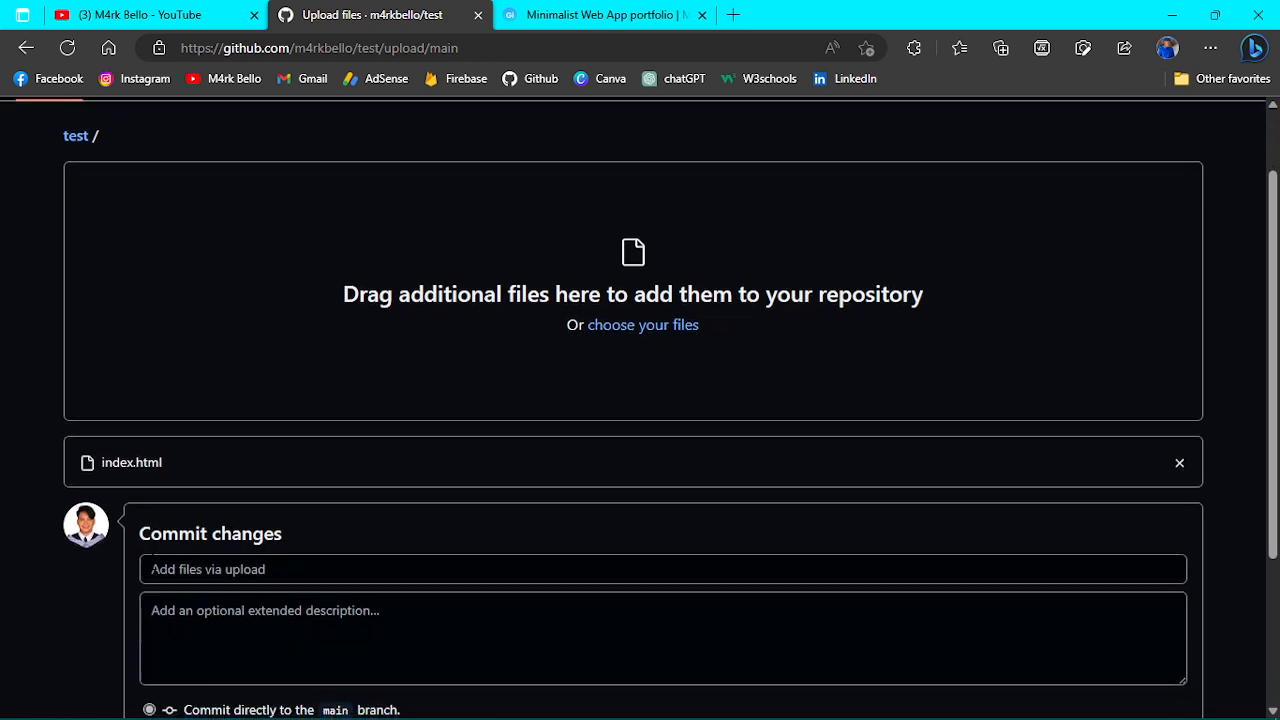
scroll(175, 537, "up", 1)
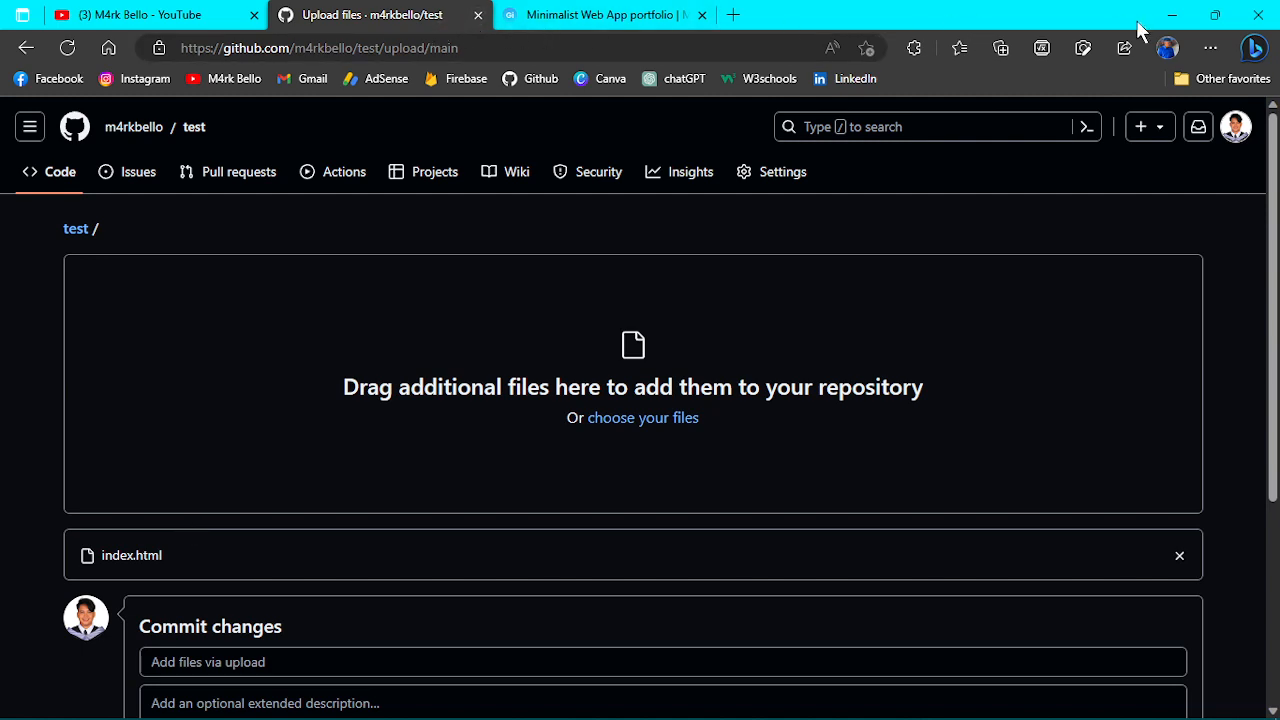
double_click(1094, 20)
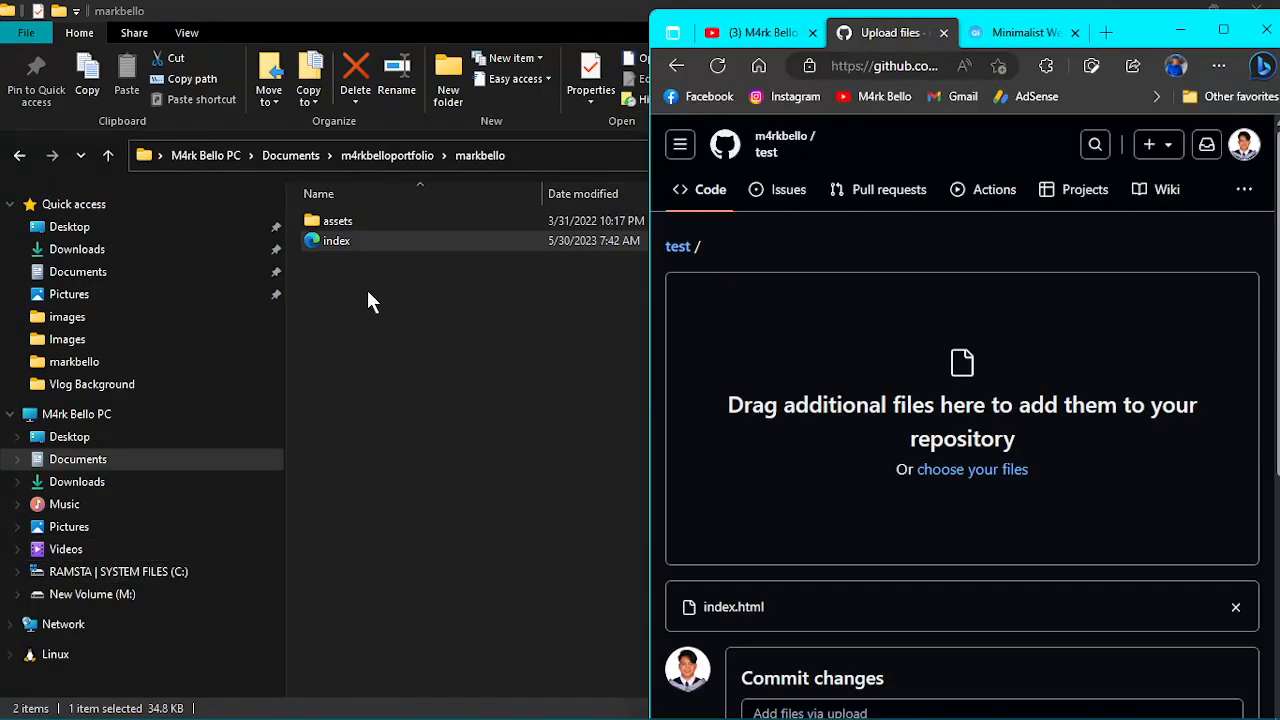
Step: Snap the markbello folder to the left half beside the GitHub upload page and select assets
left_click(363, 222)
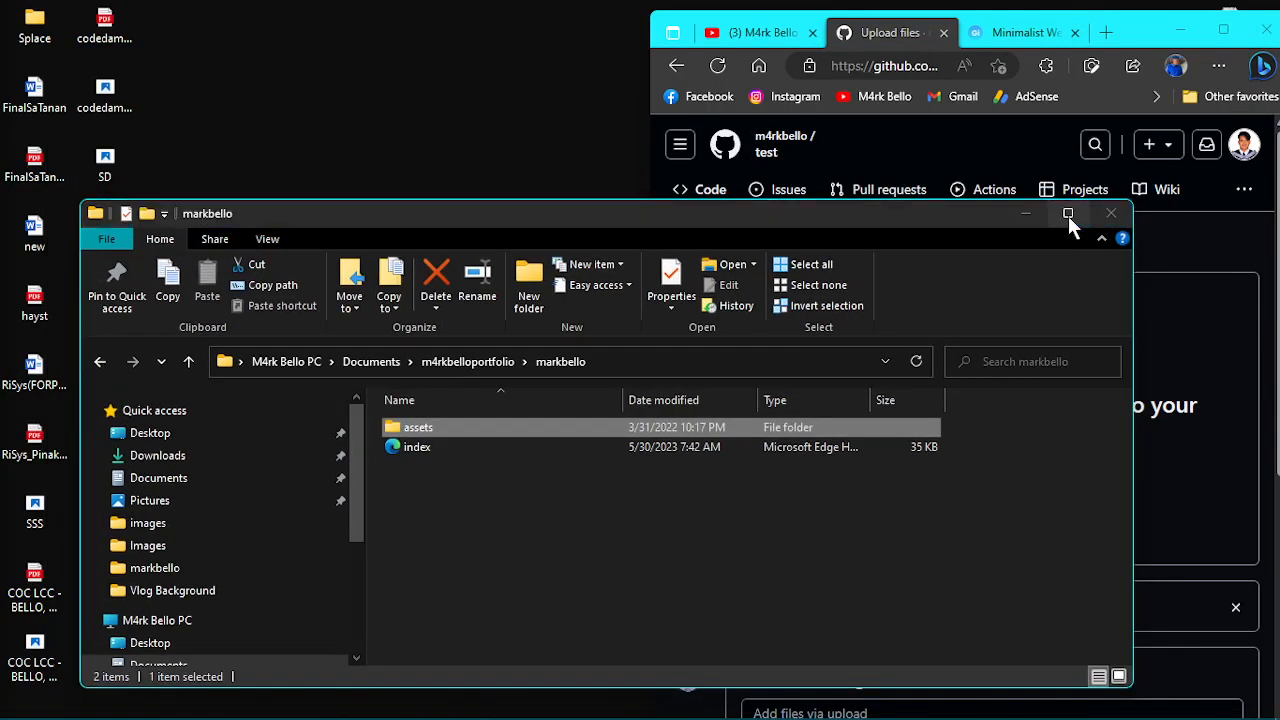
mouse_move(1068, 217)
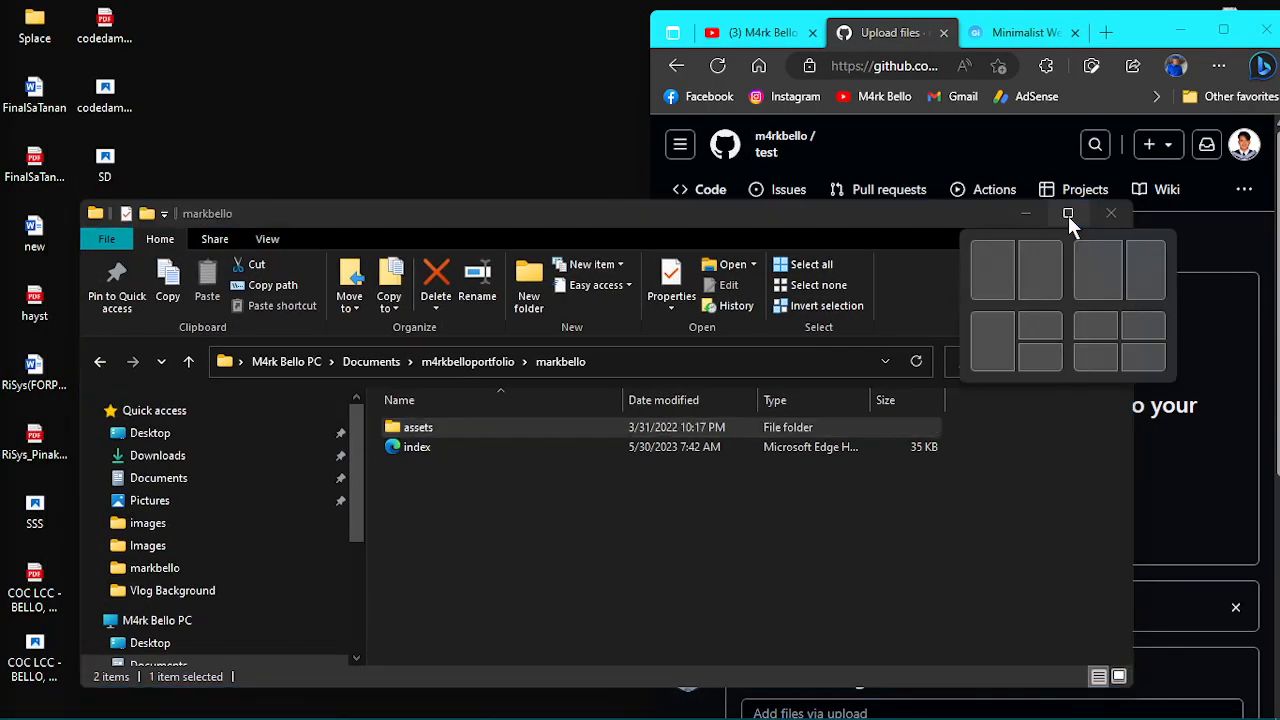
left_click(994, 270)
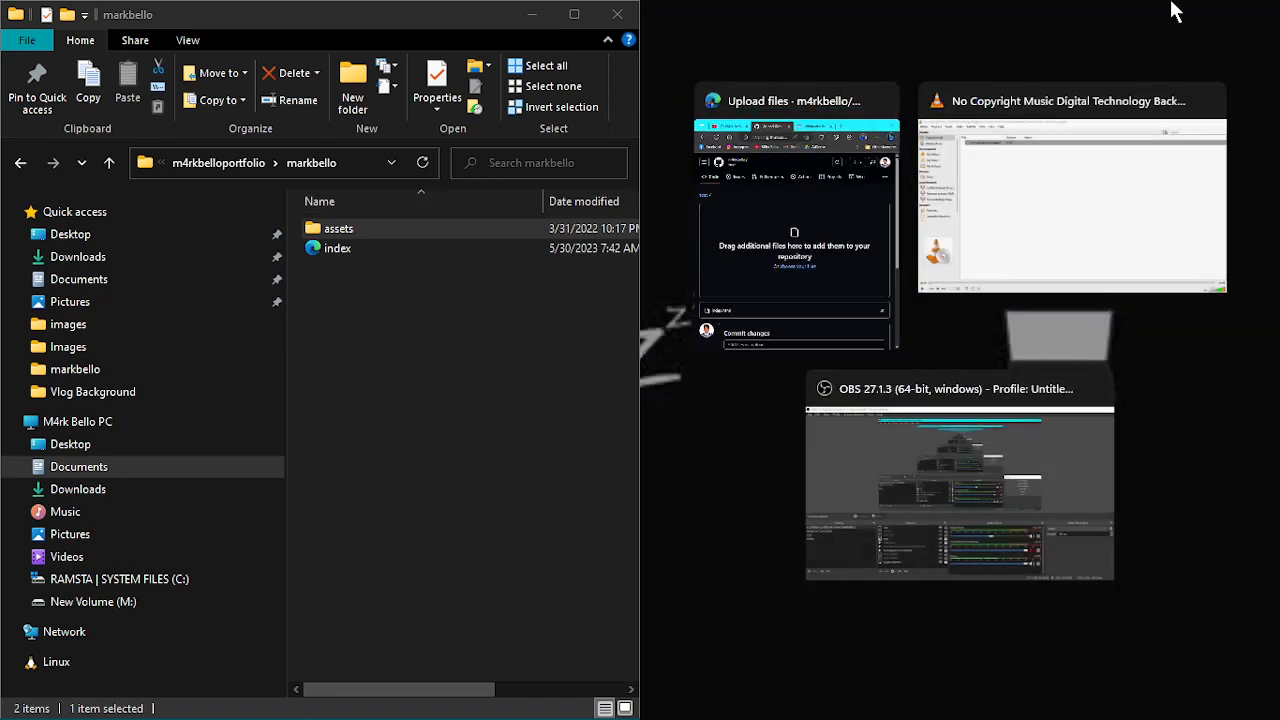
left_click(845, 214)
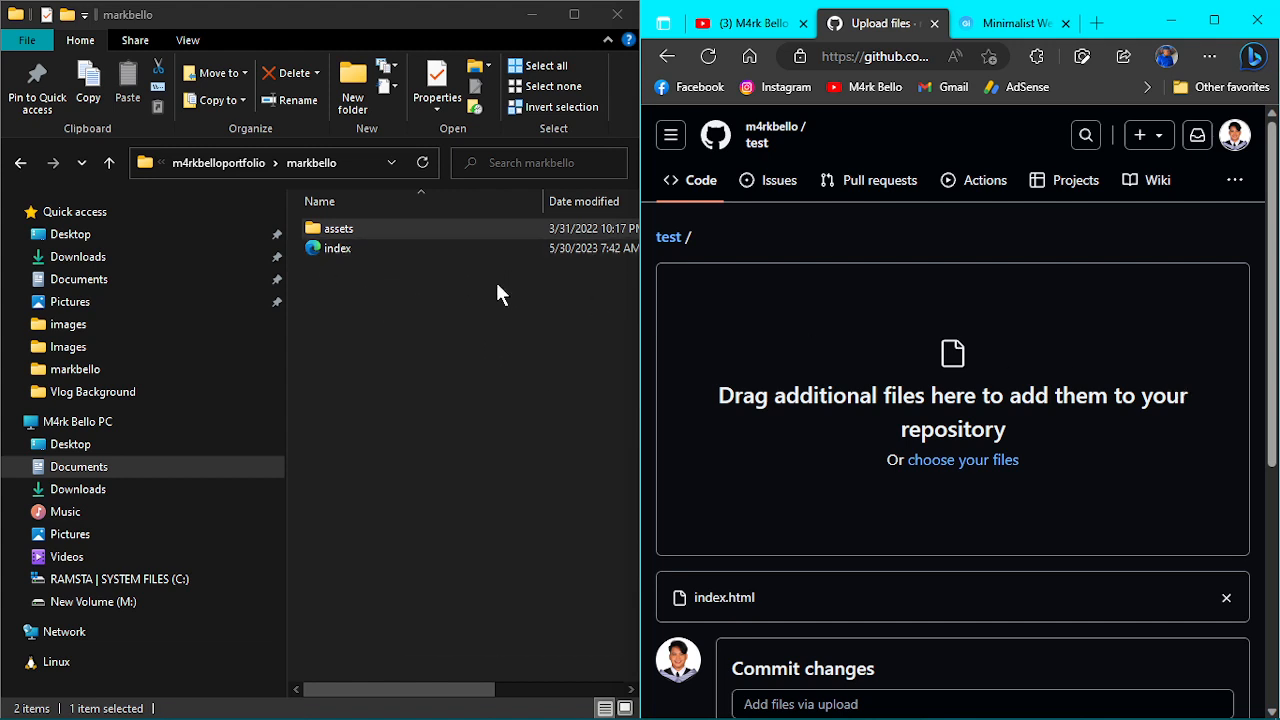
left_click(461, 325)
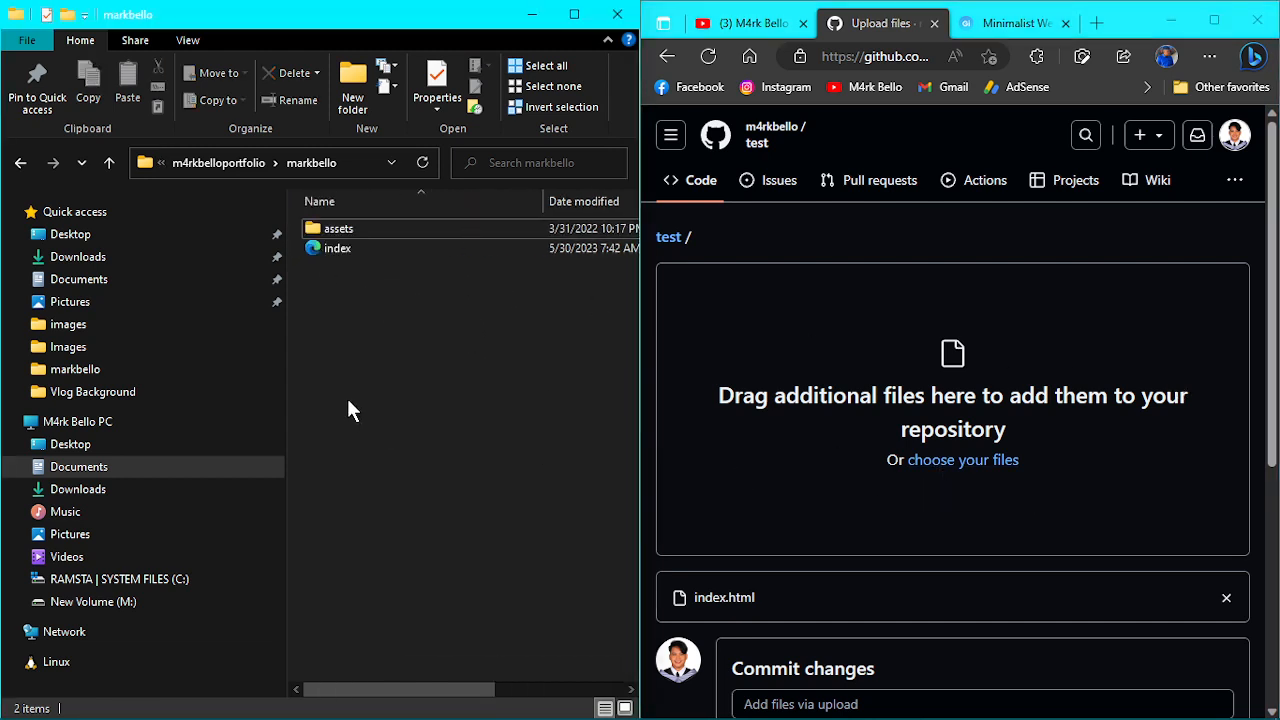
left_click(423, 227)
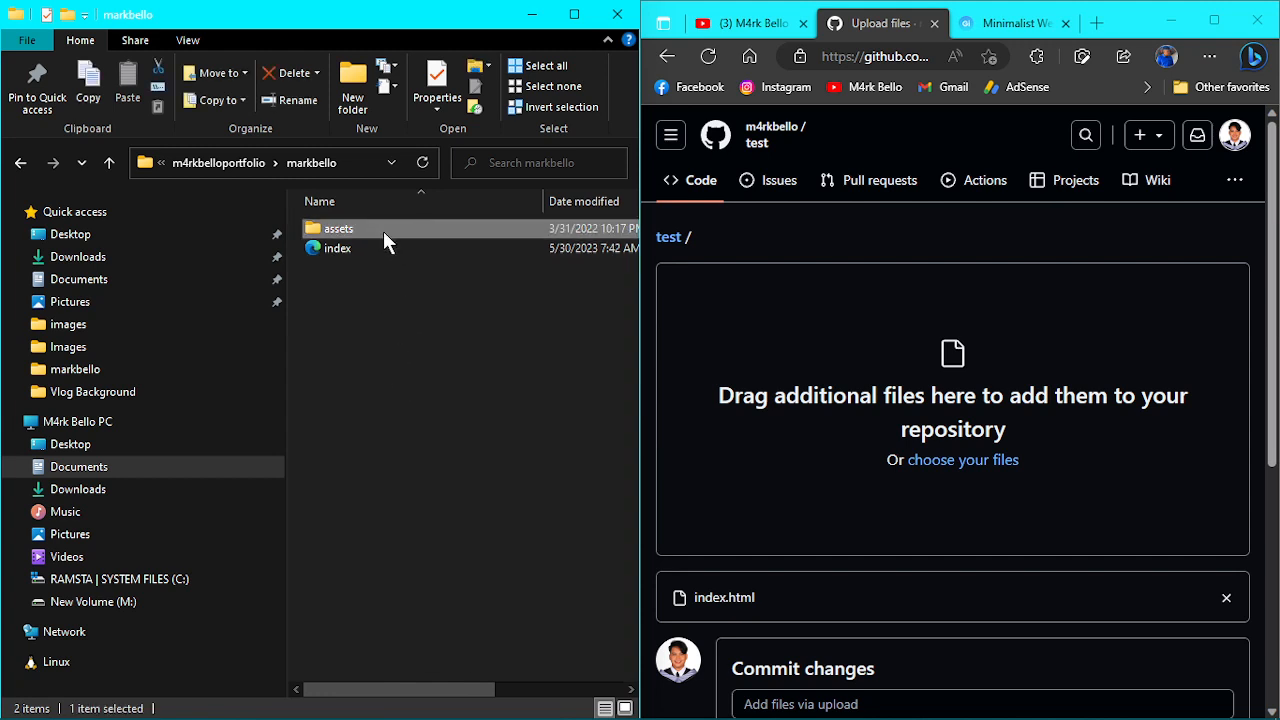
Step: Drop the assets folder onto GitHub's upload area and wait until all 21 files finish uploading
left_click_drag(384, 233, 960, 385)
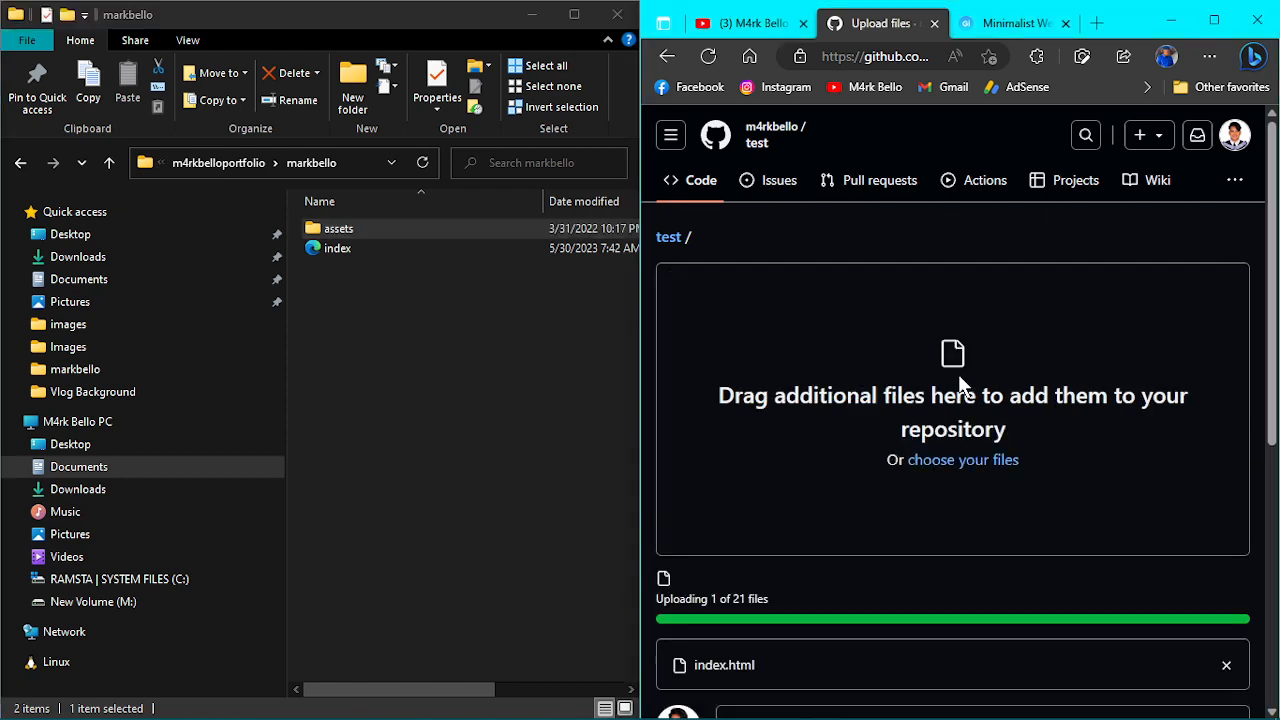
scroll(909, 459, "down", 4)
scroll(808, 425, "up", 2)
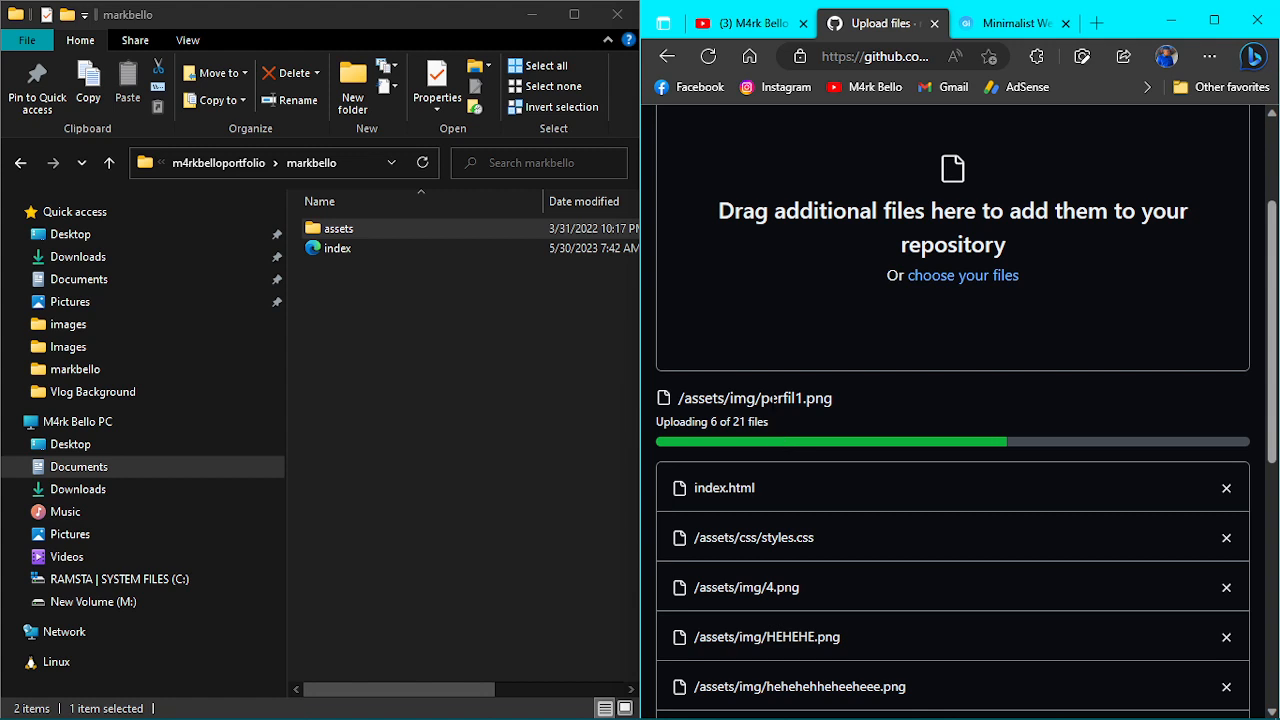
scroll(959, 417, "down", 1)
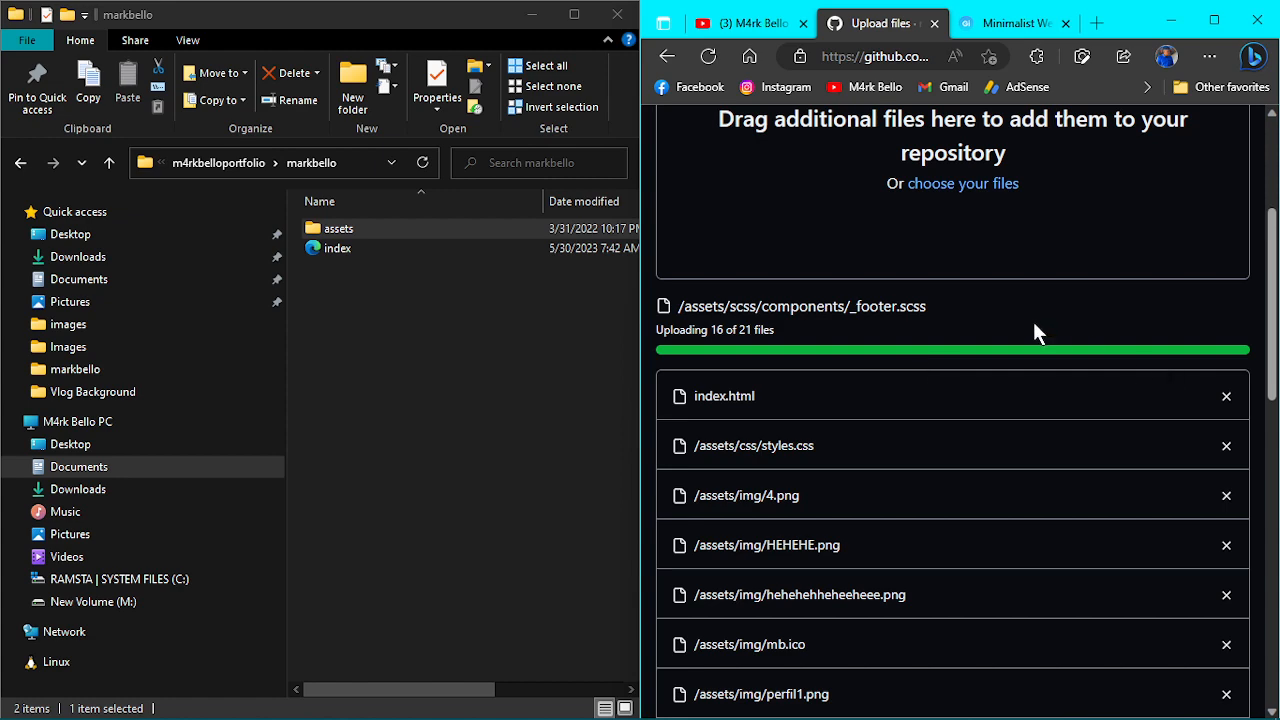
scroll(982, 448, "down", 2)
scroll(960, 465, "up", 3)
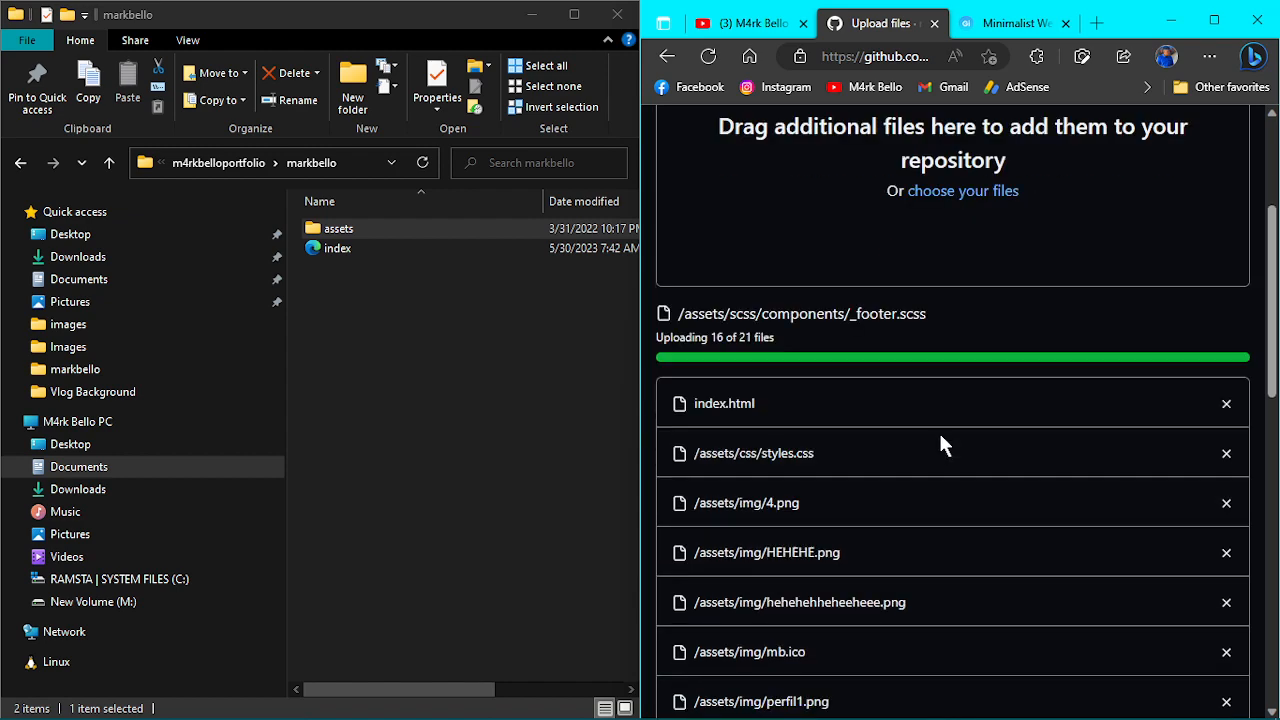
scroll(938, 435, "down", 5)
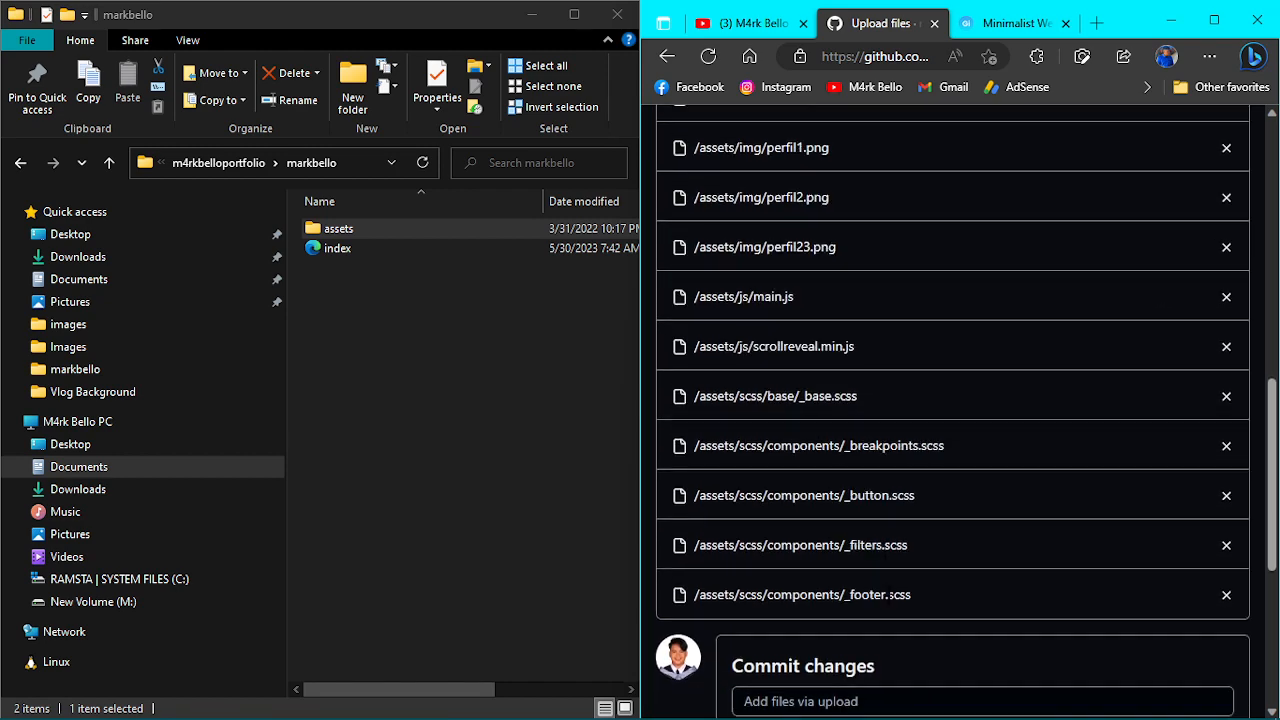
scroll(895, 590, "up", 10)
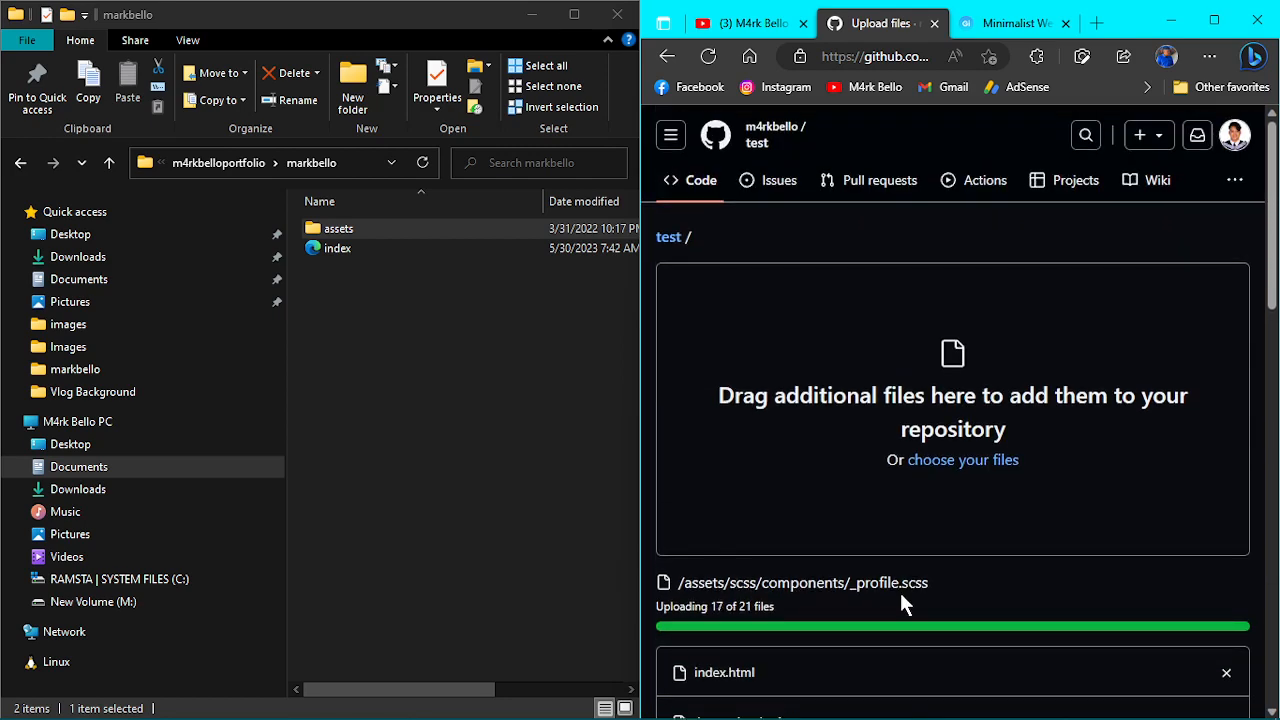
scroll(880, 585, "down", 2)
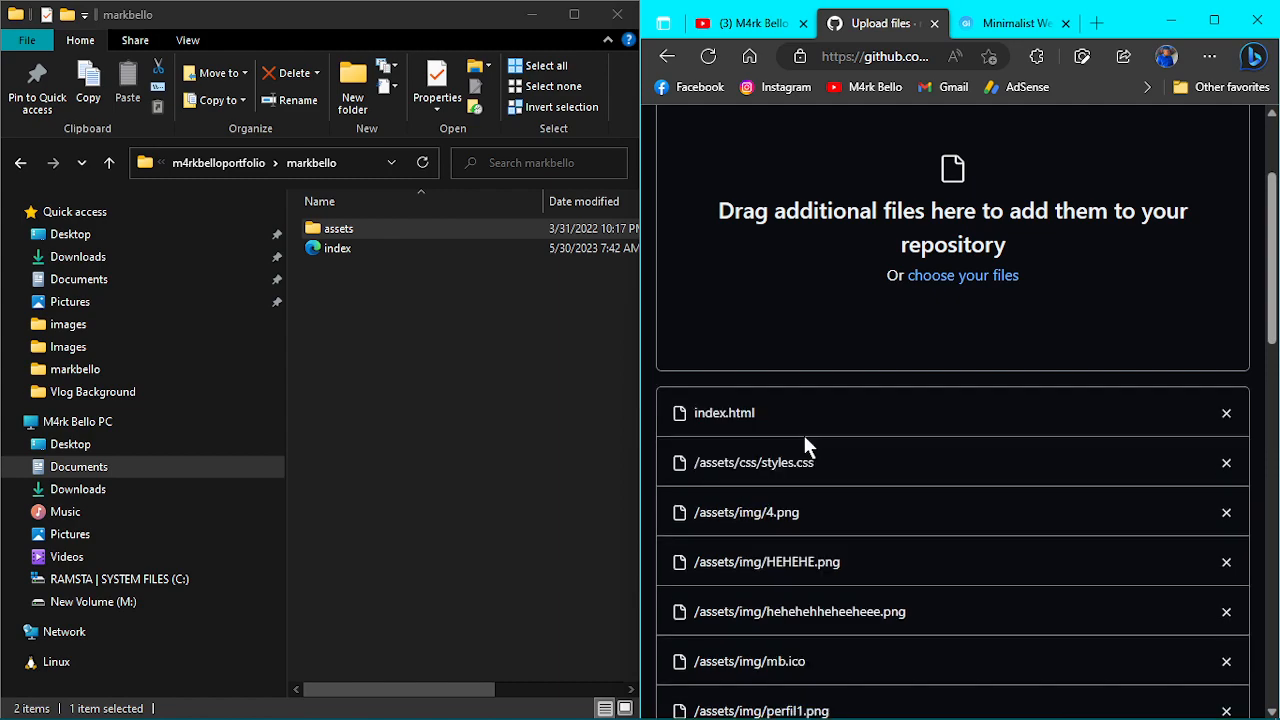
scroll(829, 450, "down", 5)
Step: Maximize the browser and commit the uploaded files directly to the main branch
left_click(1228, 22)
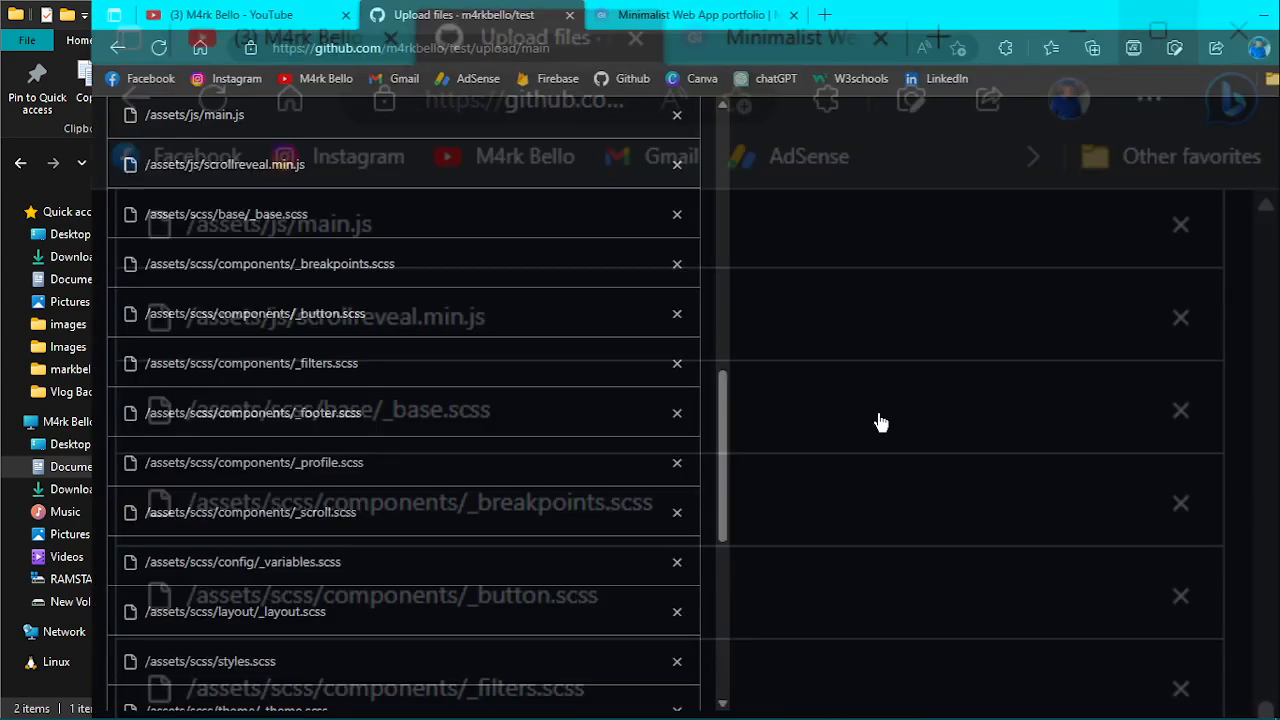
scroll(488, 536, "up", 10)
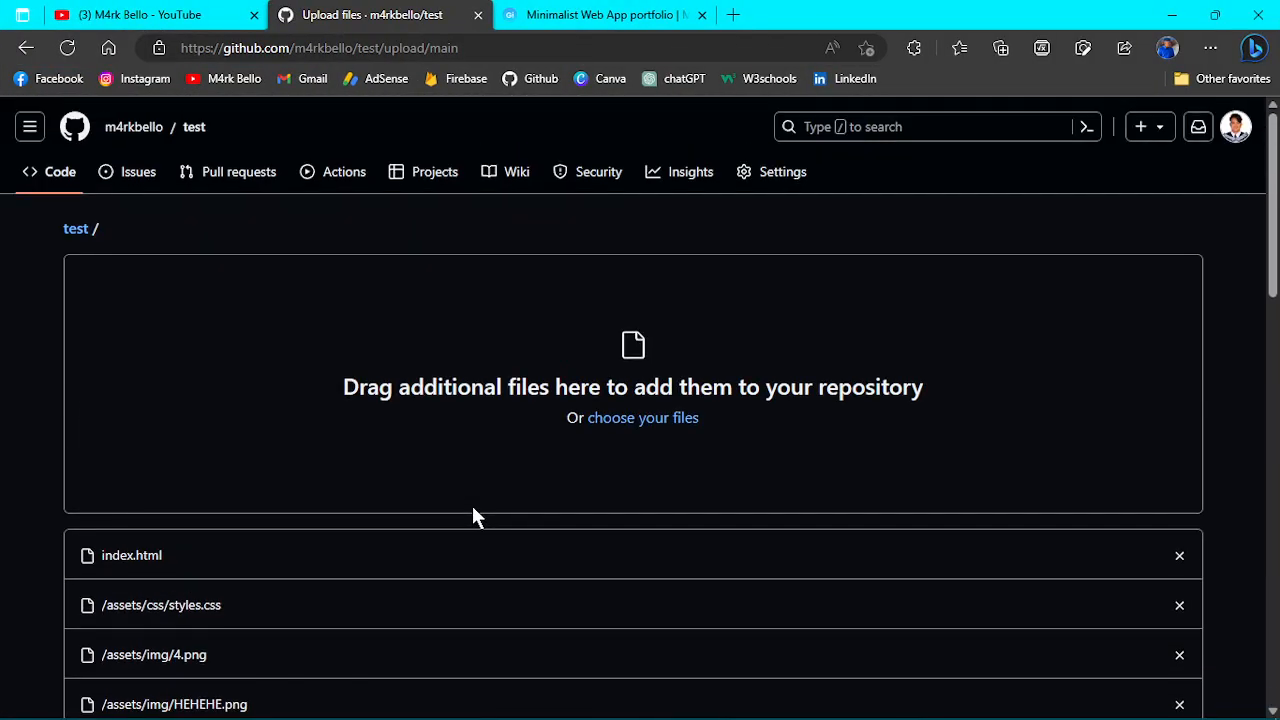
scroll(475, 517, "down", 10)
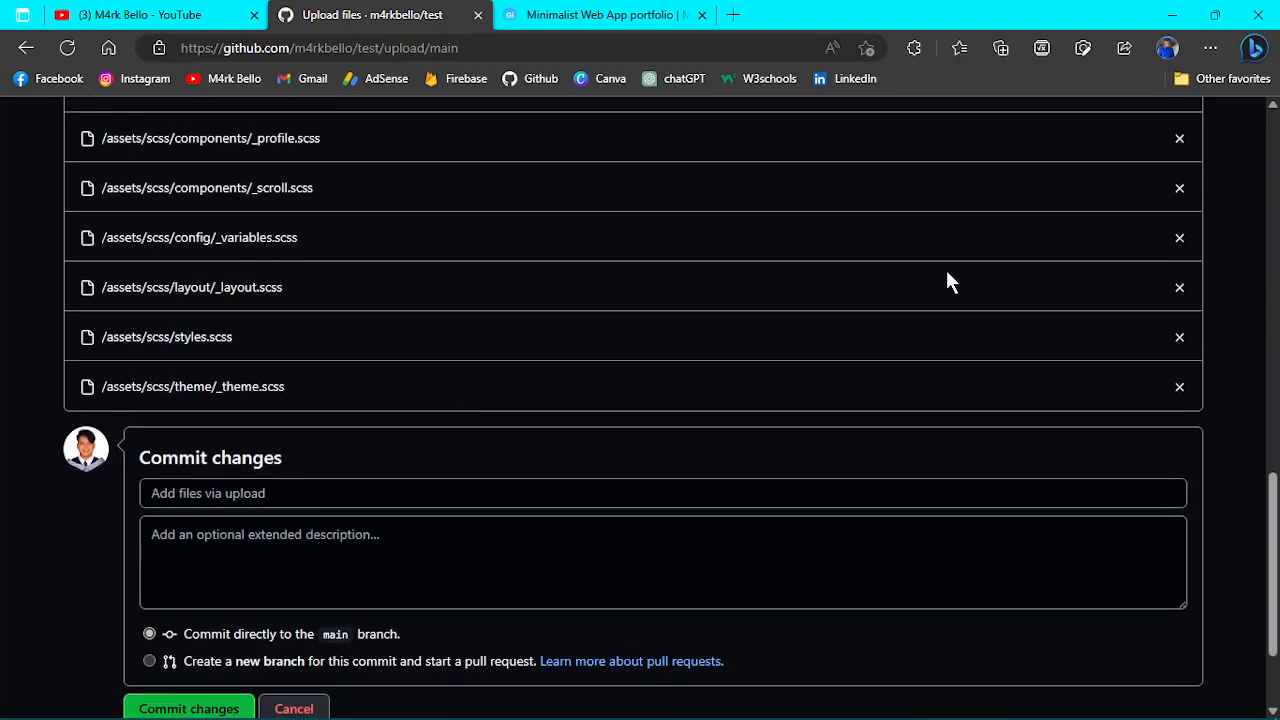
scroll(949, 281, "down", 3)
scroll(694, 466, "up", 15)
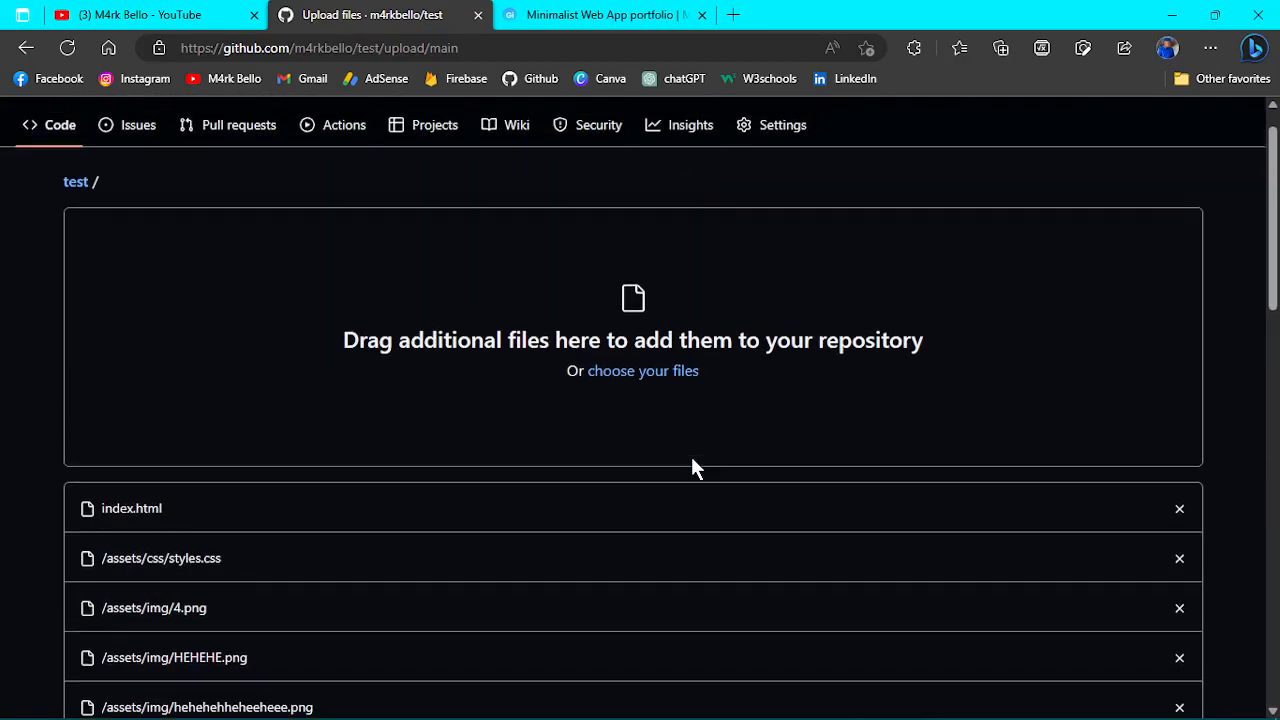
scroll(691, 460, "down", 15)
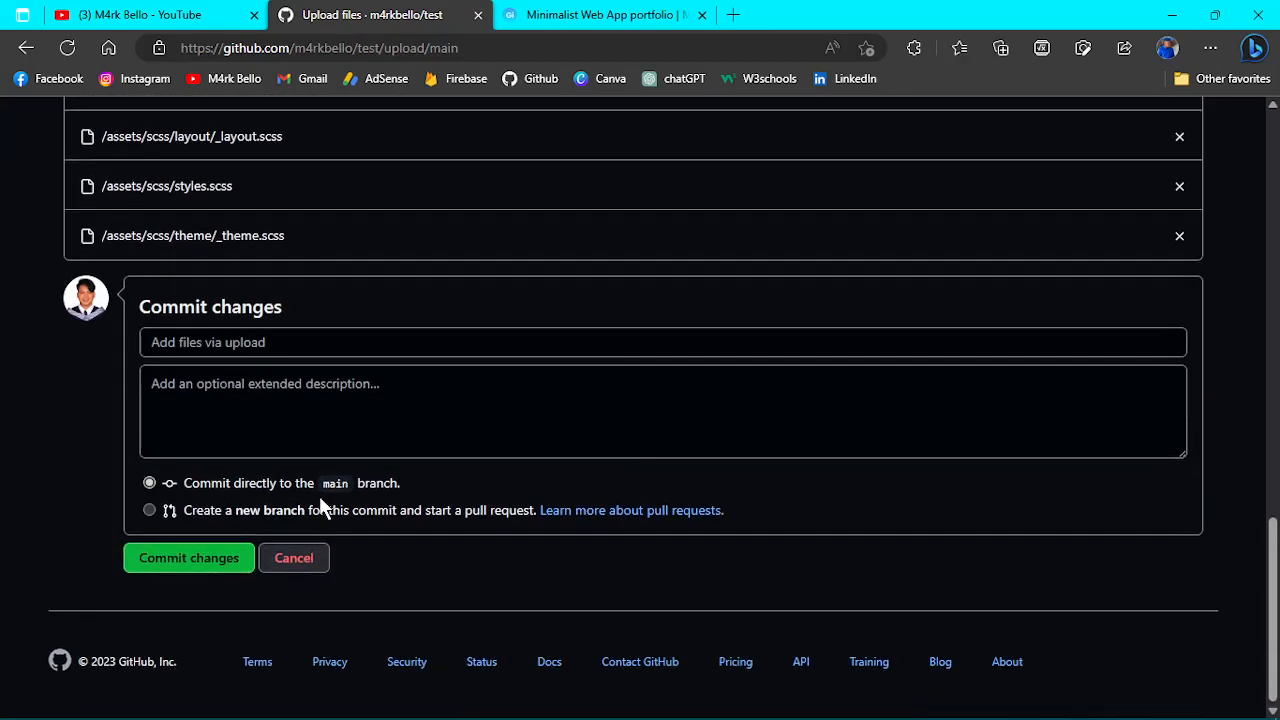
left_click(226, 568)
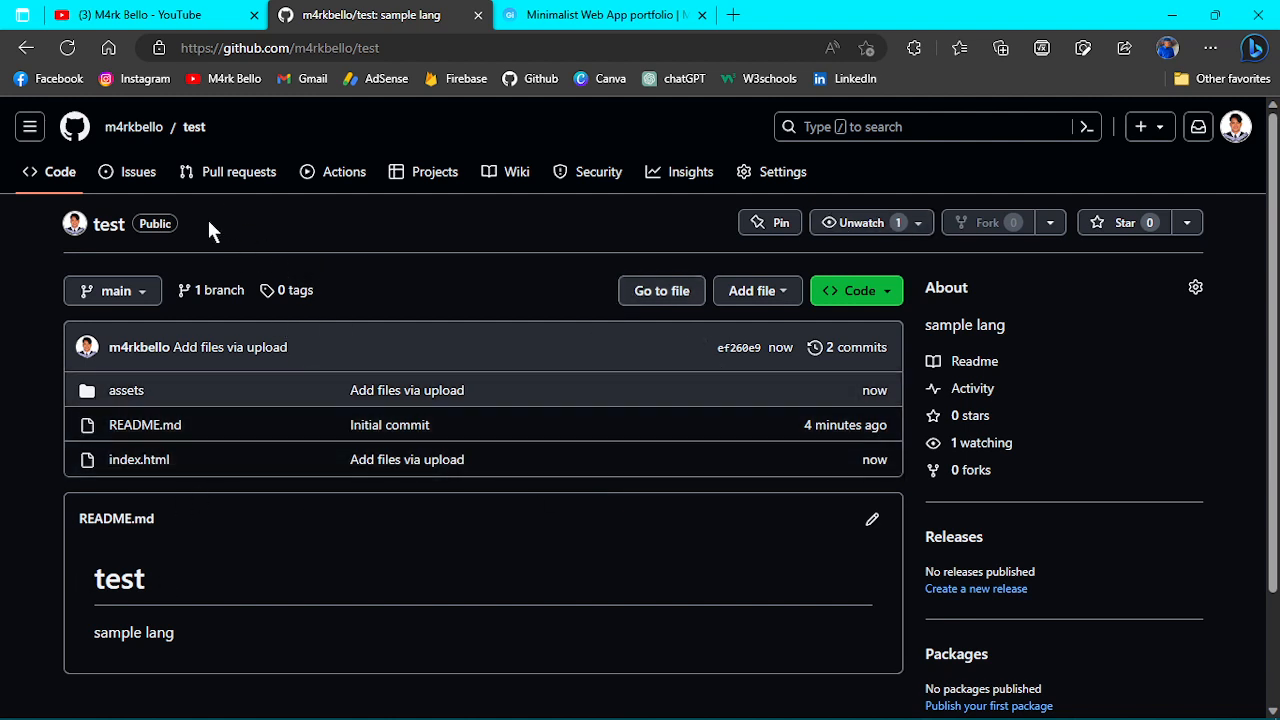
left_click(1236, 126)
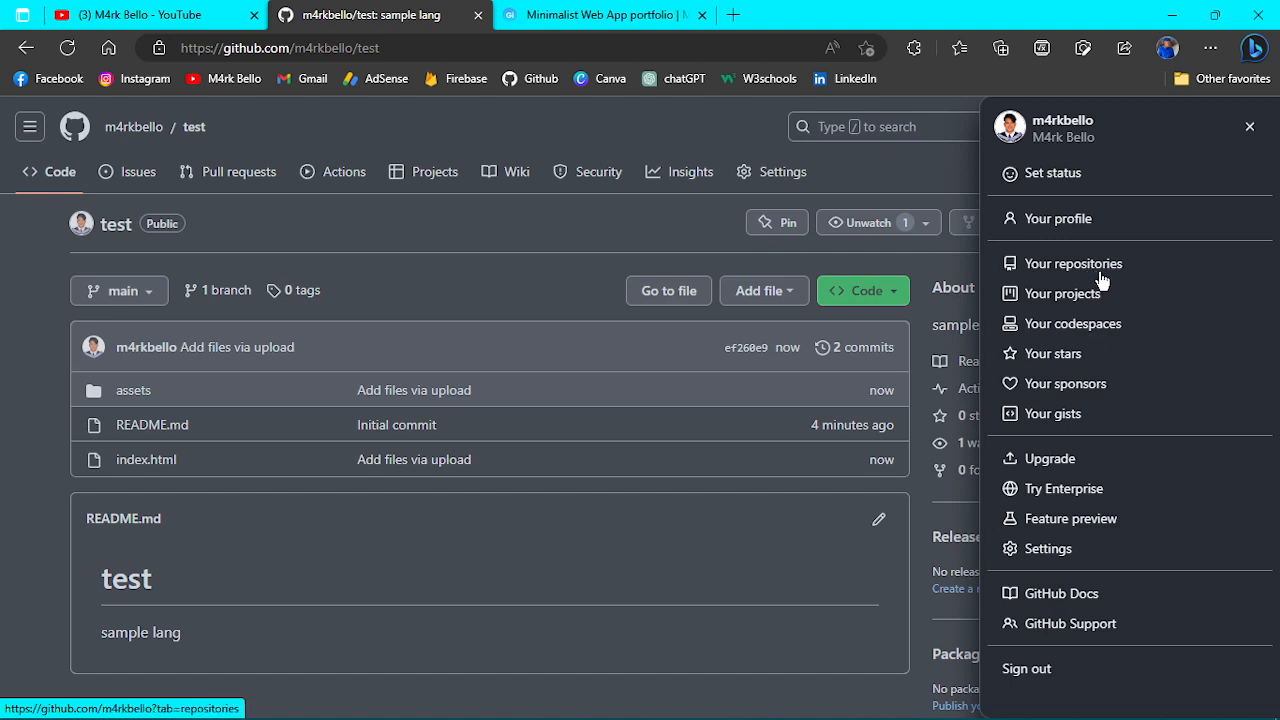
left_click(1101, 268)
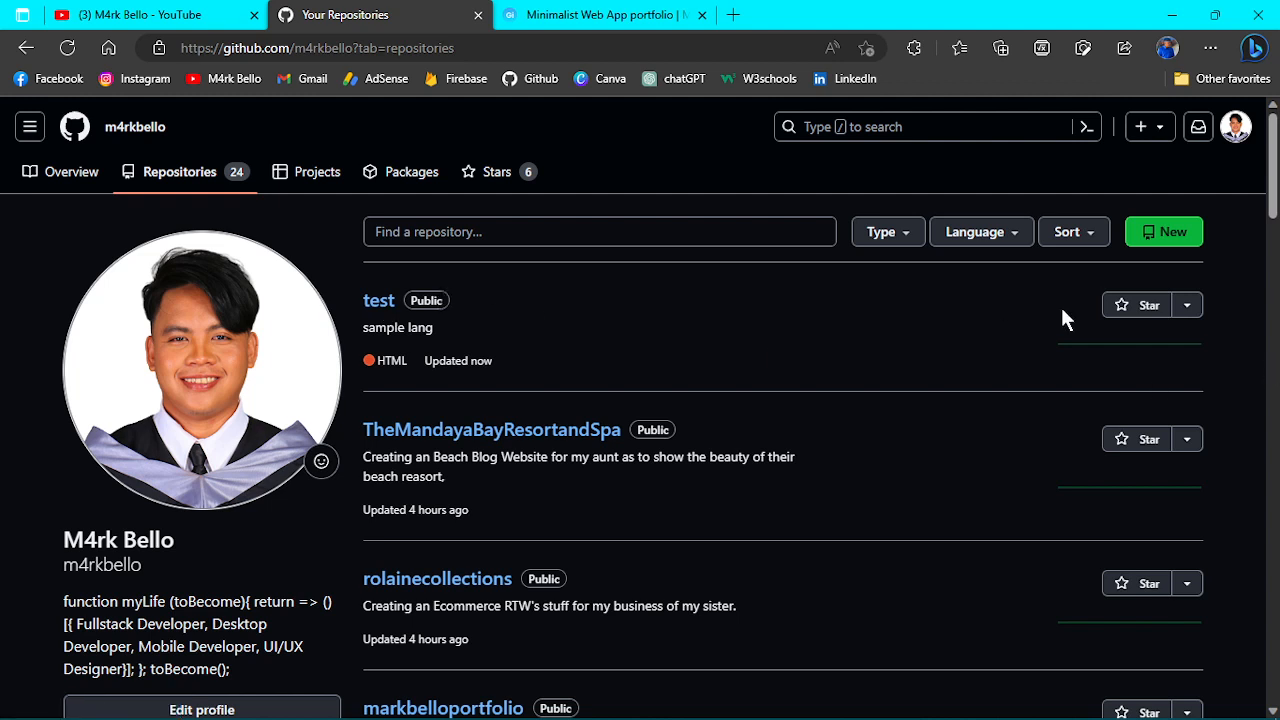
double_click(392, 361)
left_click(506, 380)
left_click(378, 305)
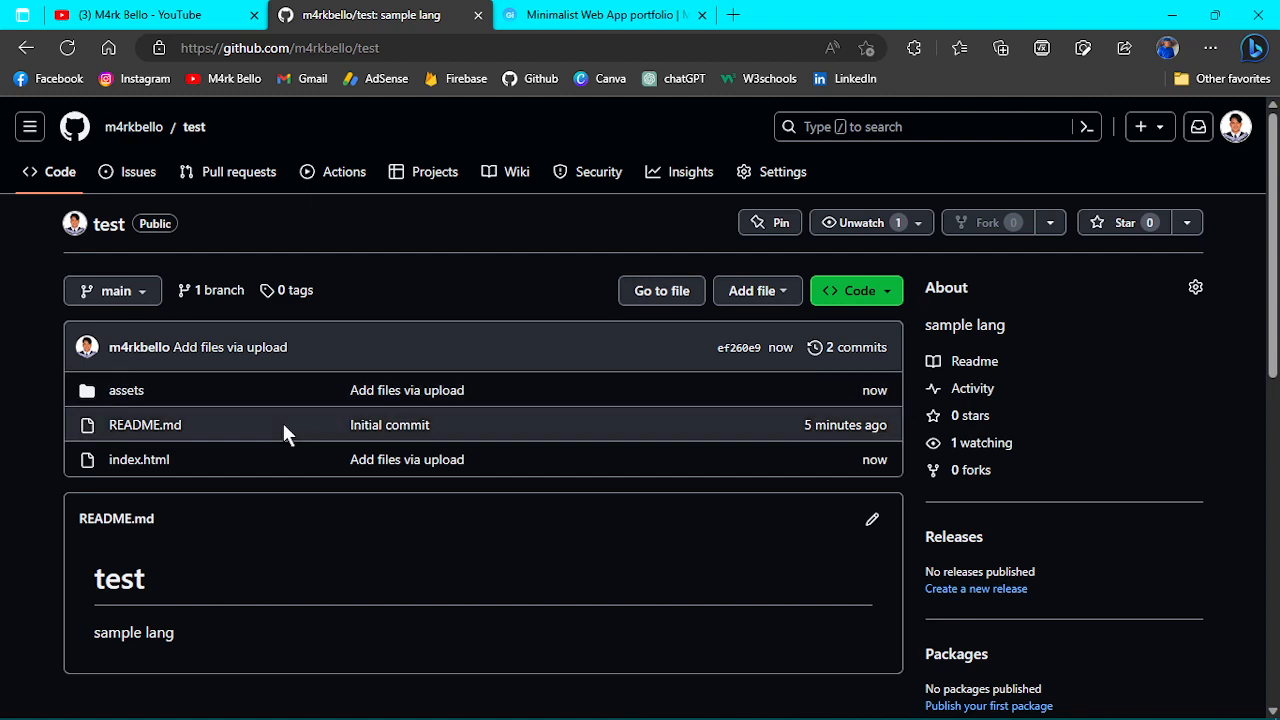
Step: In Settings > Pages, set the publishing source to the main branch, / (root) folder, and save
left_click(784, 190)
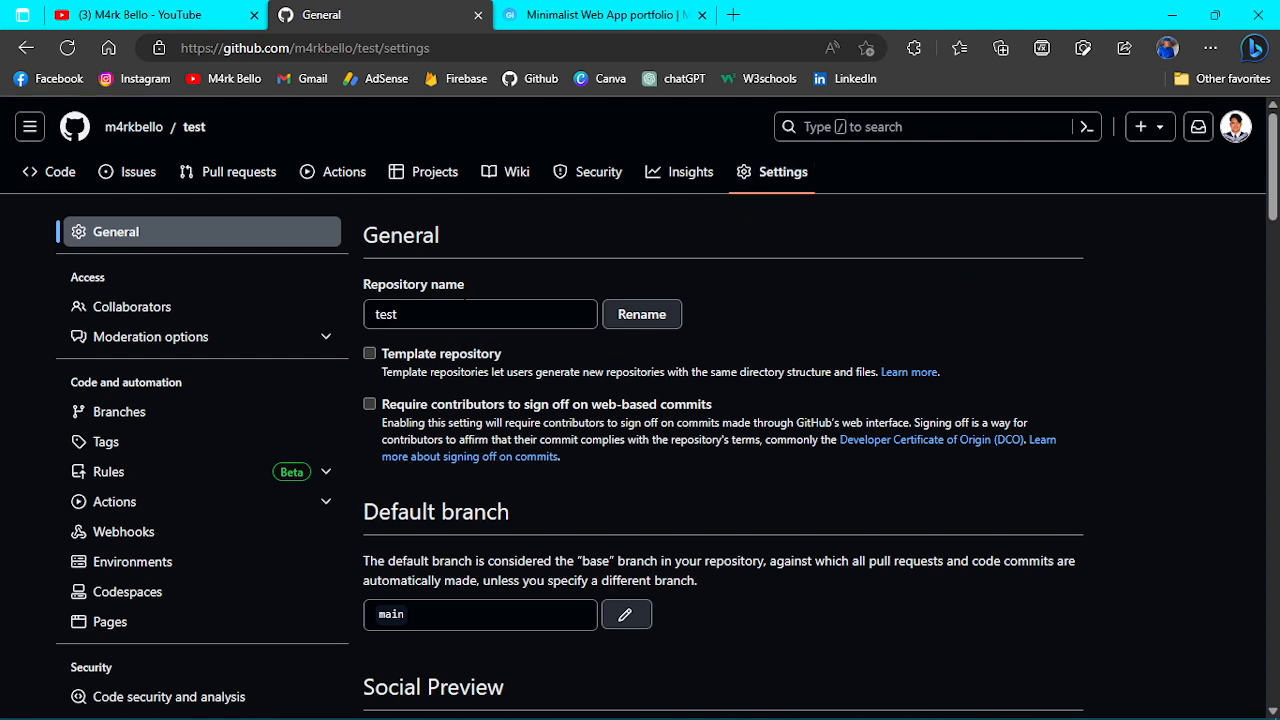
left_click(465, 307)
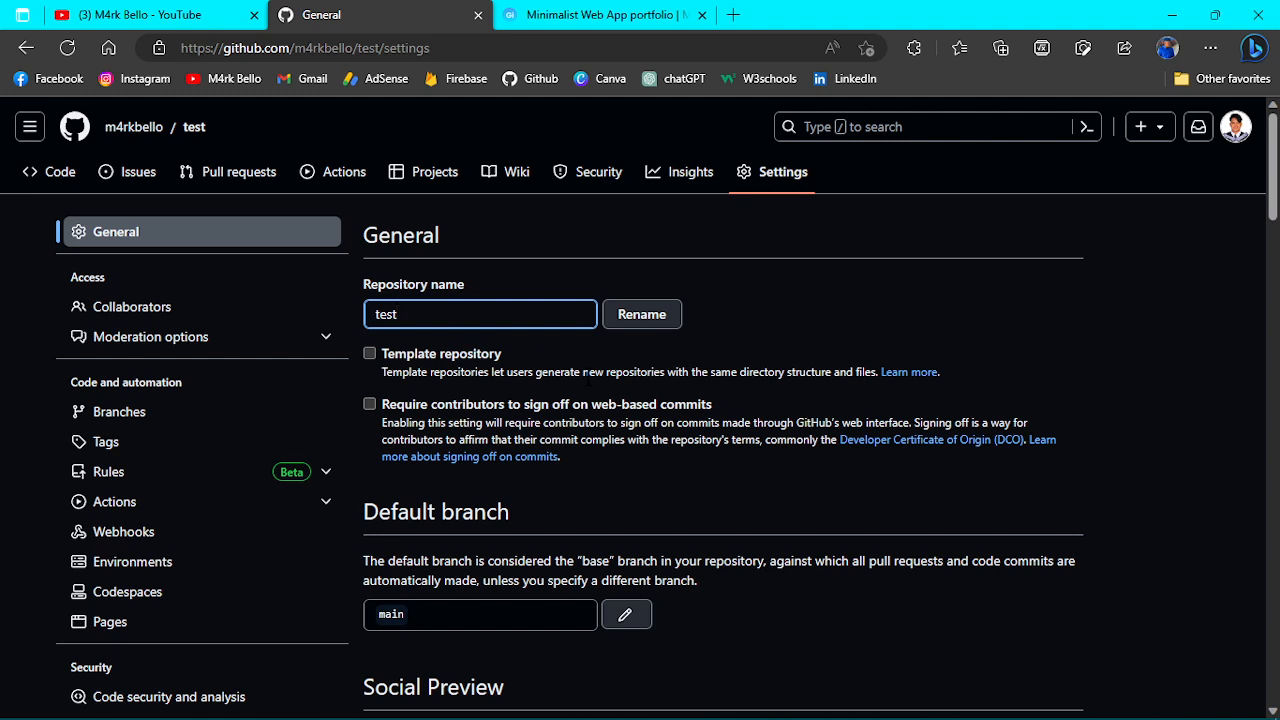
left_click(153, 634)
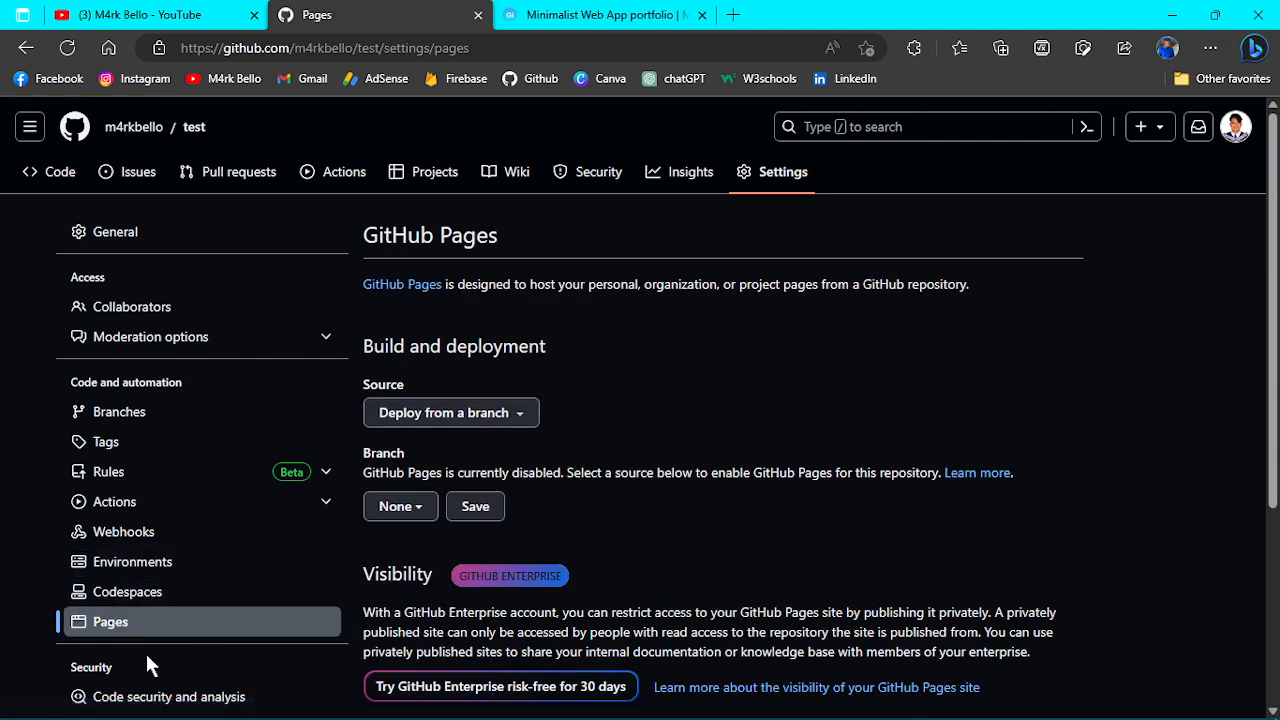
scroll(470, 530, "down", 1)
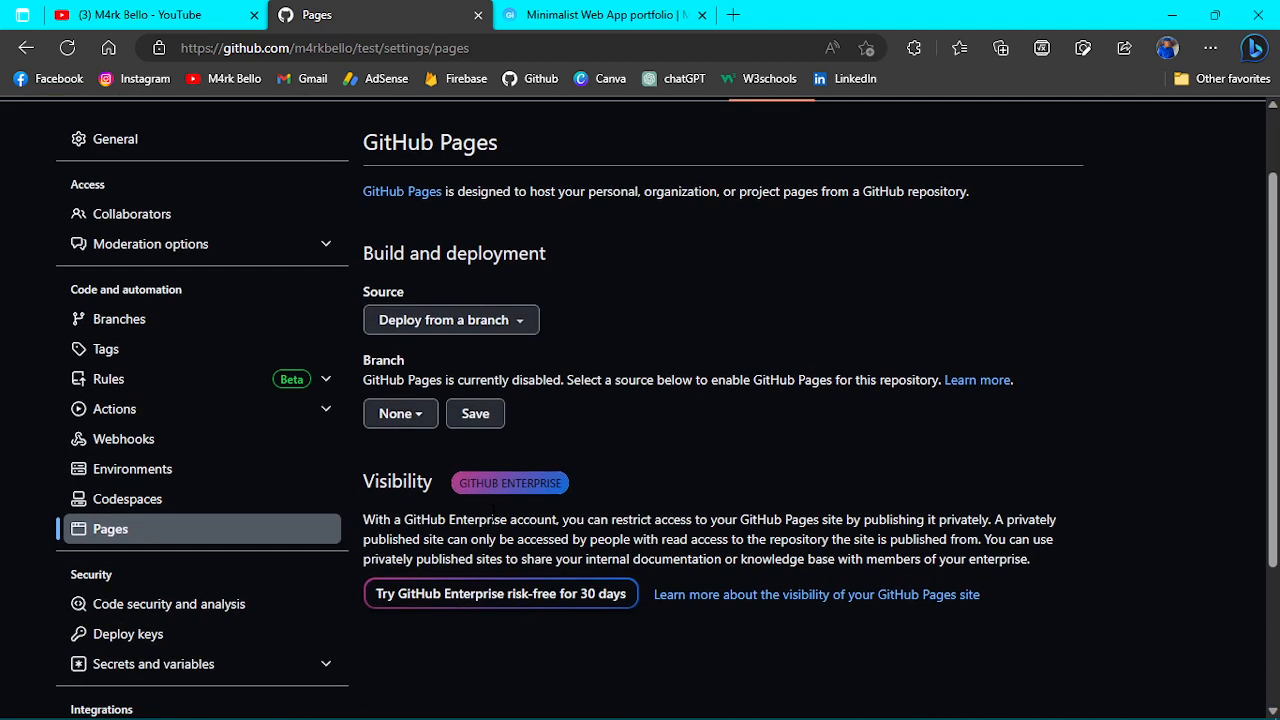
left_click(416, 418)
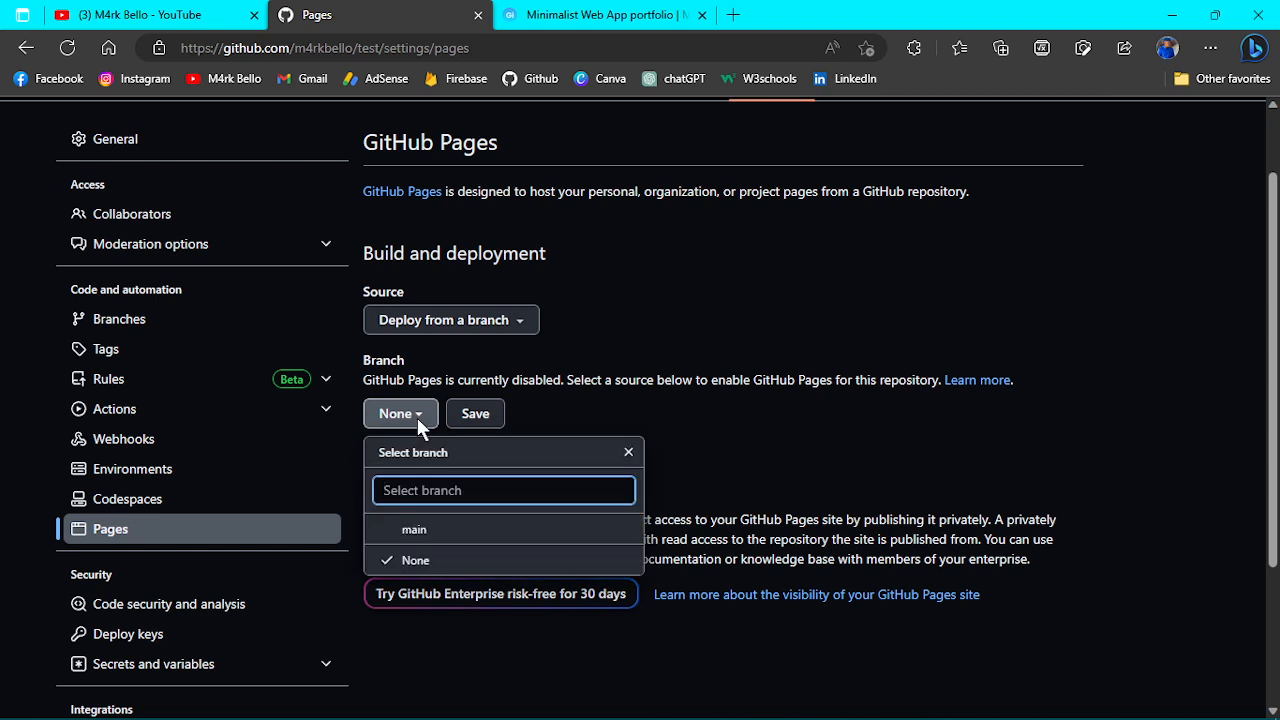
left_click(420, 532)
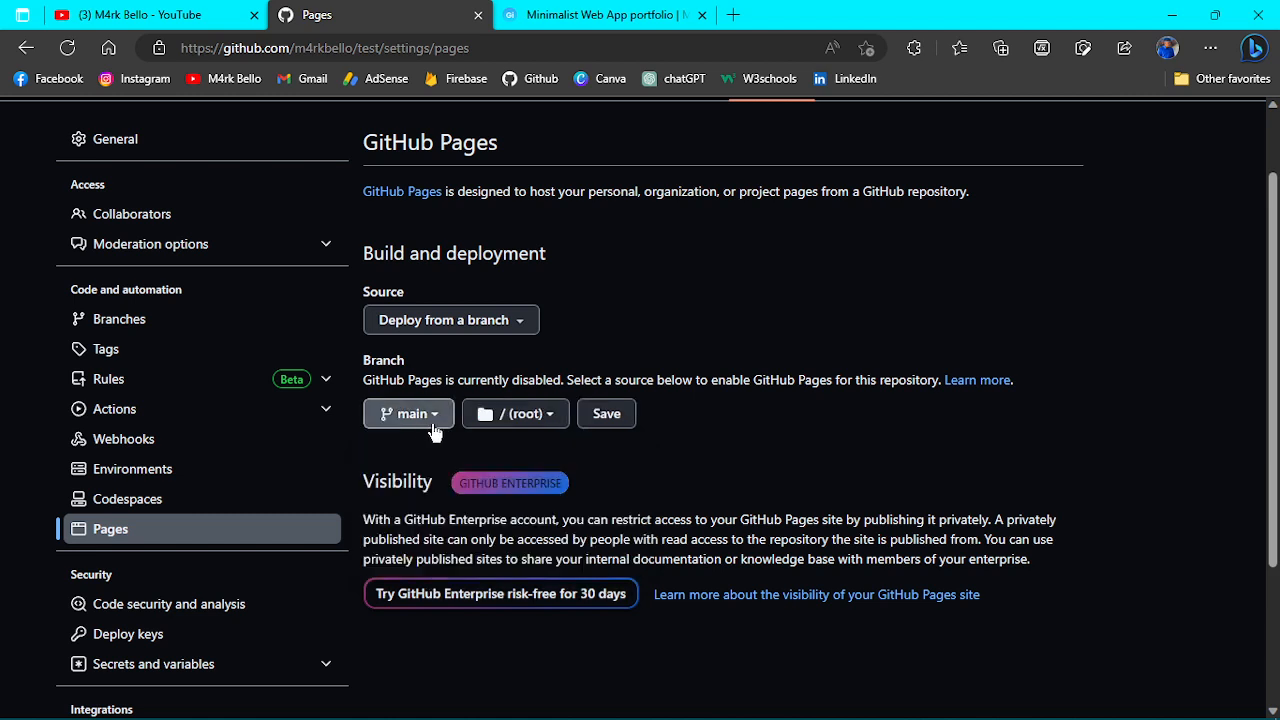
left_click(555, 419)
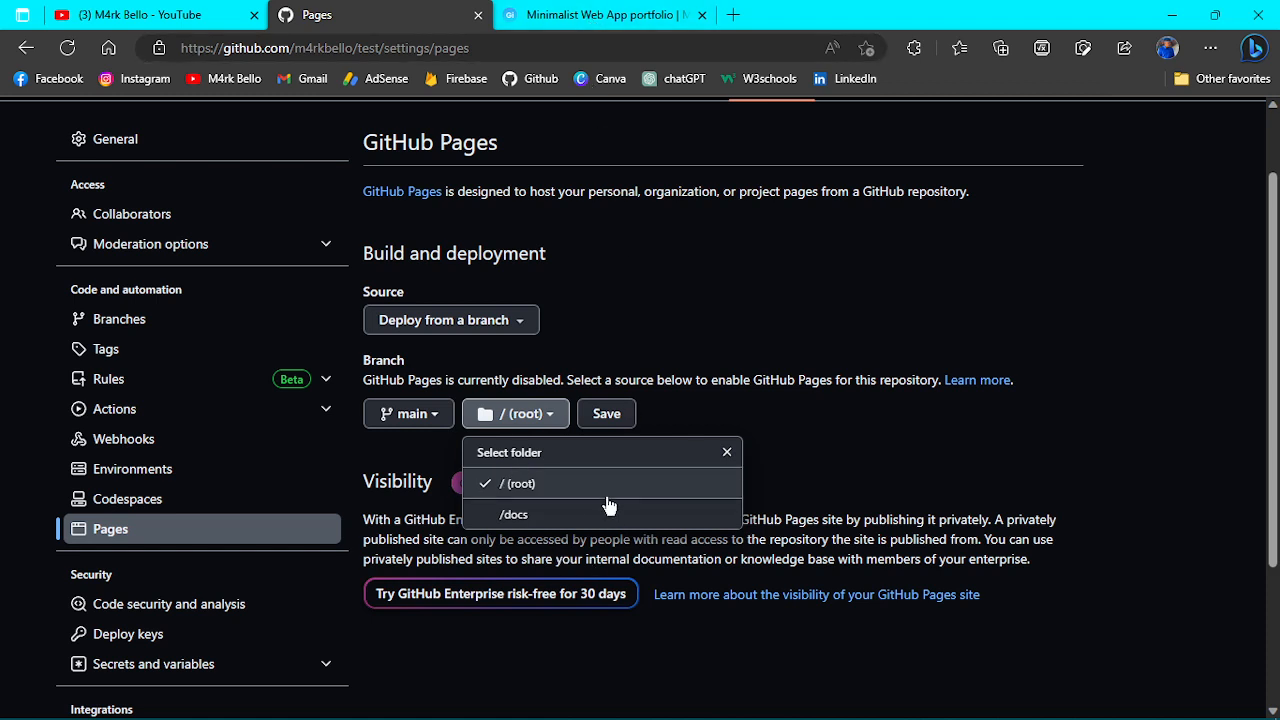
left_click(475, 418)
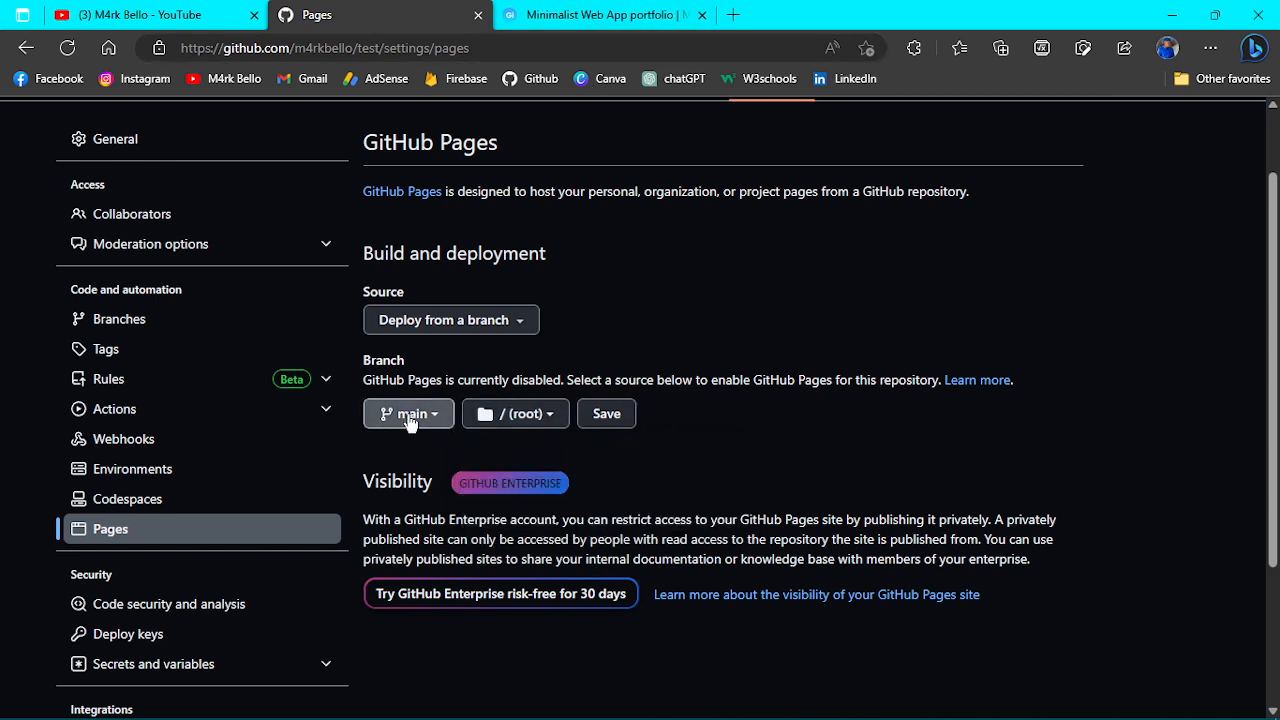
left_click(609, 419)
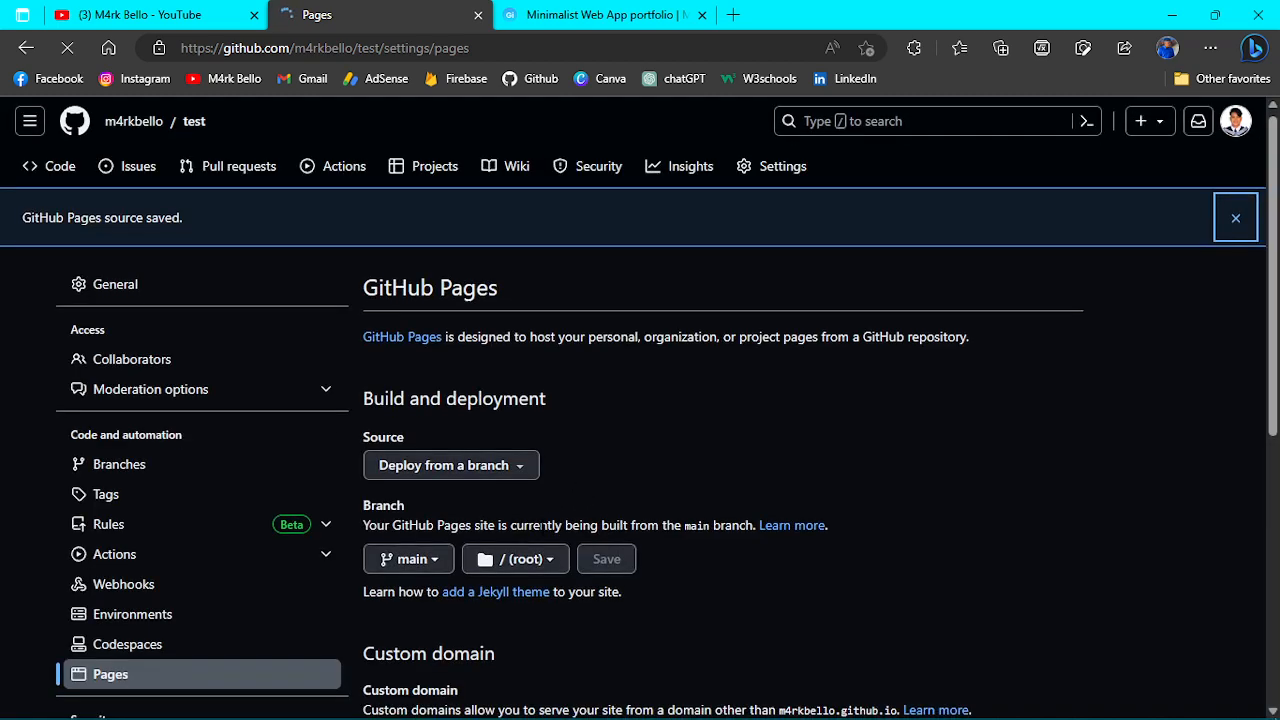
Step: Return to the test repository's Code tab and reload it to see the pending build status
scroll(541, 525, "down", 2)
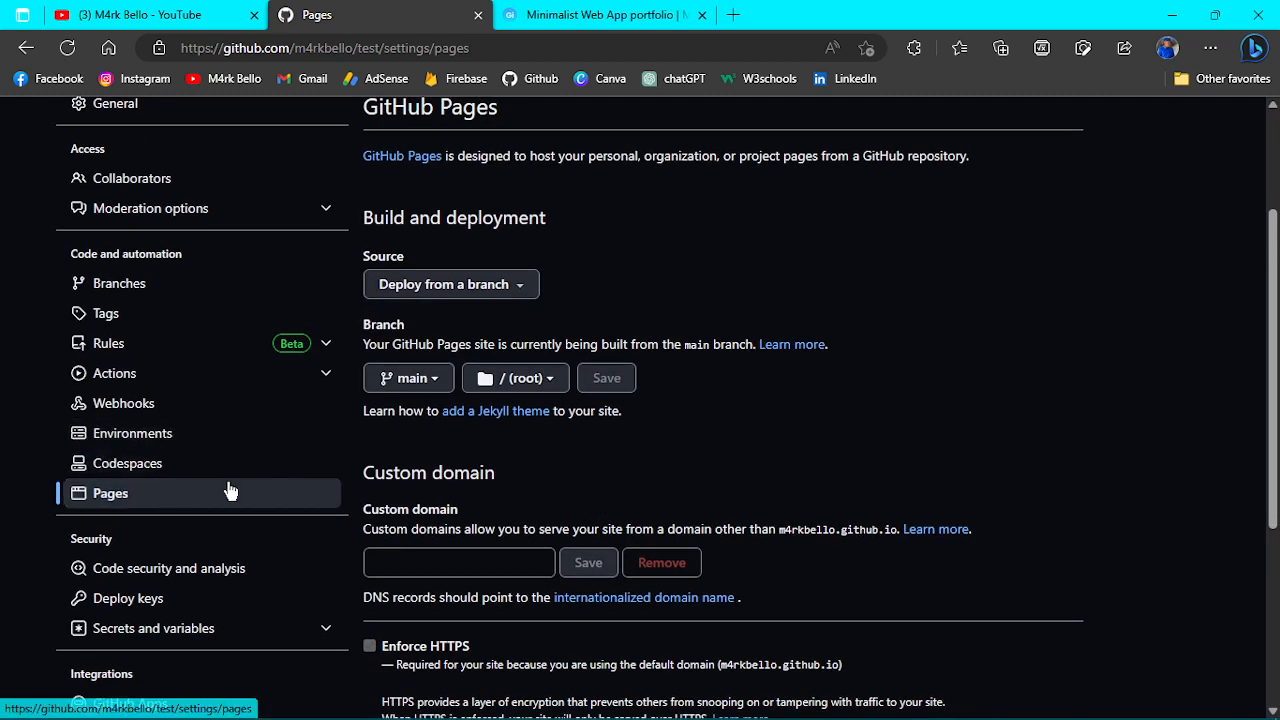
scroll(229, 490, "up", 2)
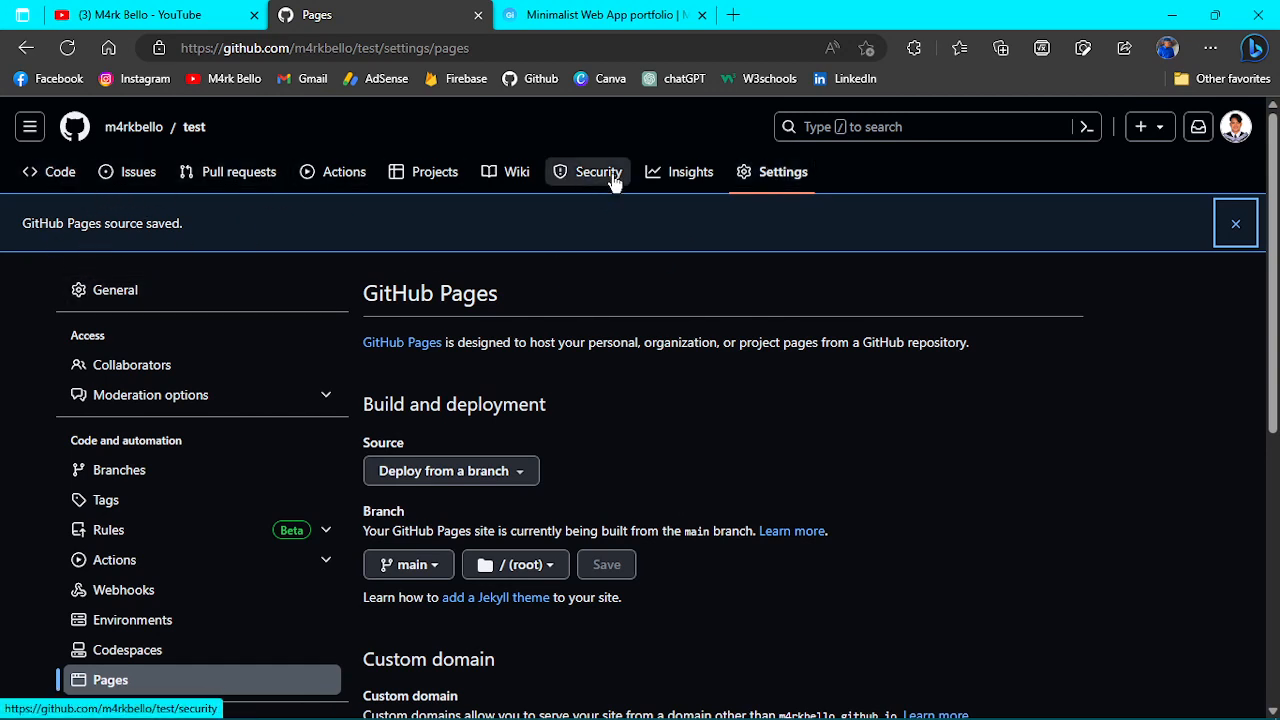
left_click(50, 176)
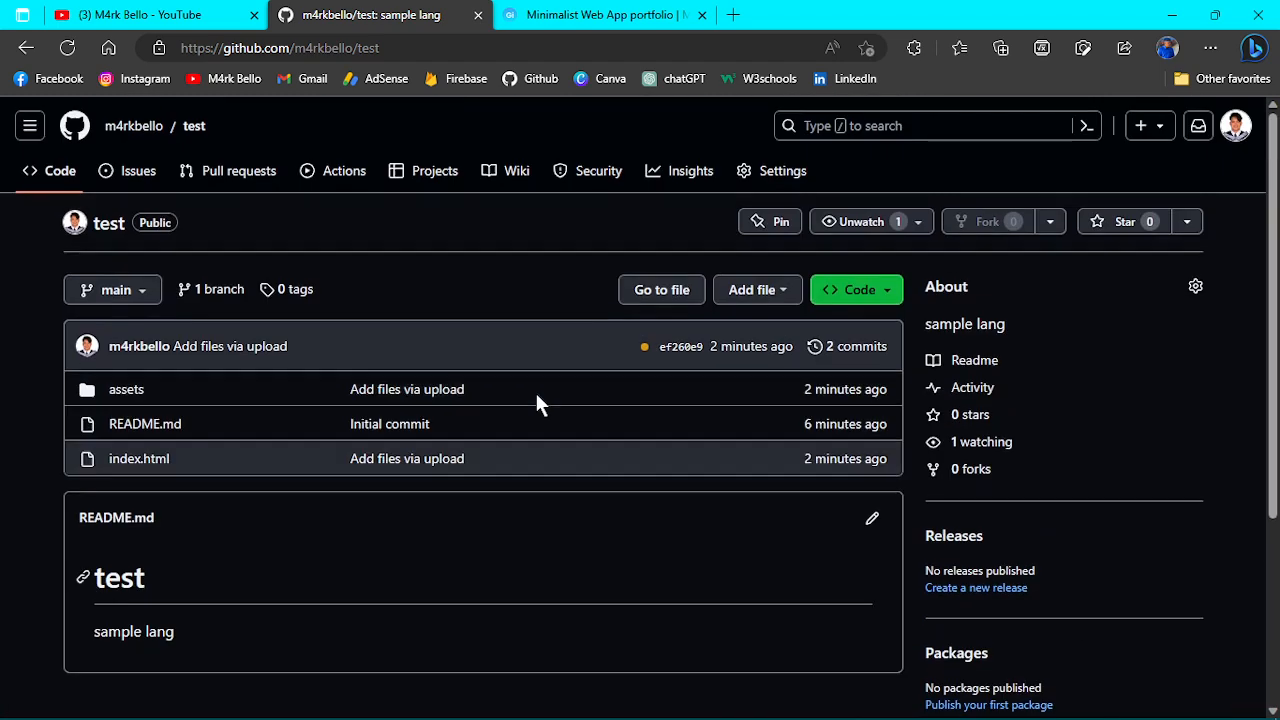
left_click(402, 52)
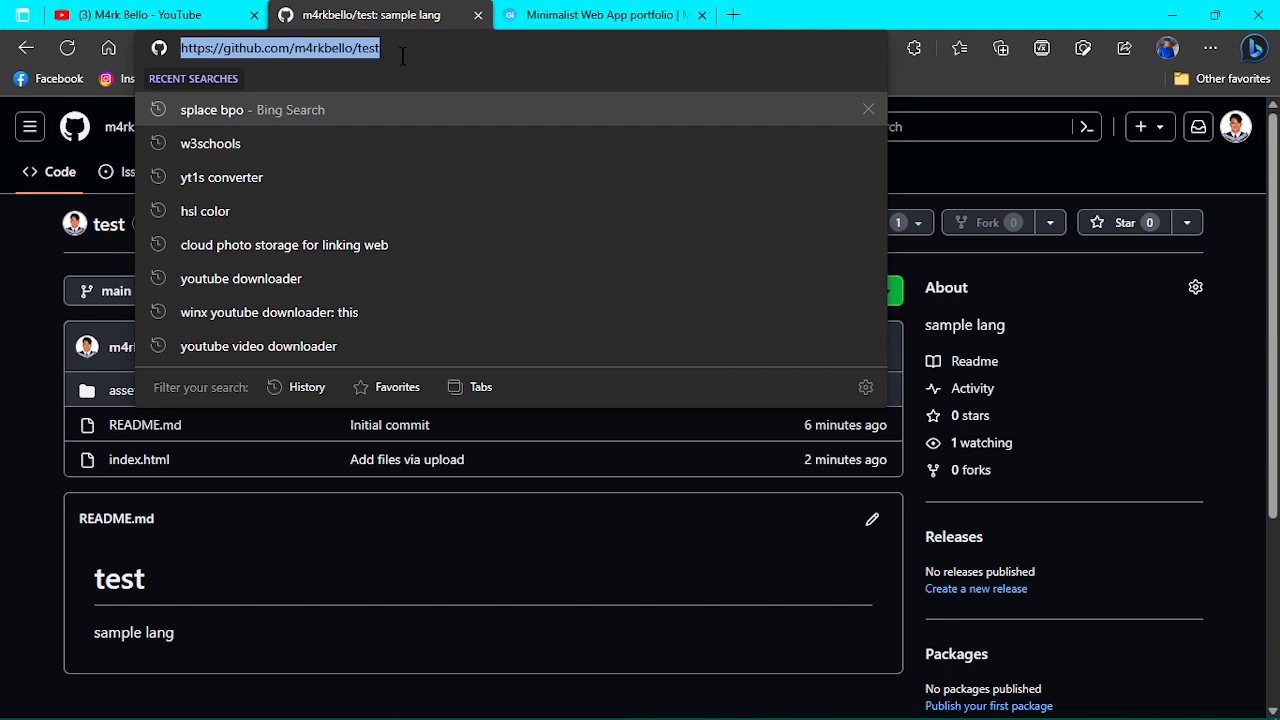
key("Return")
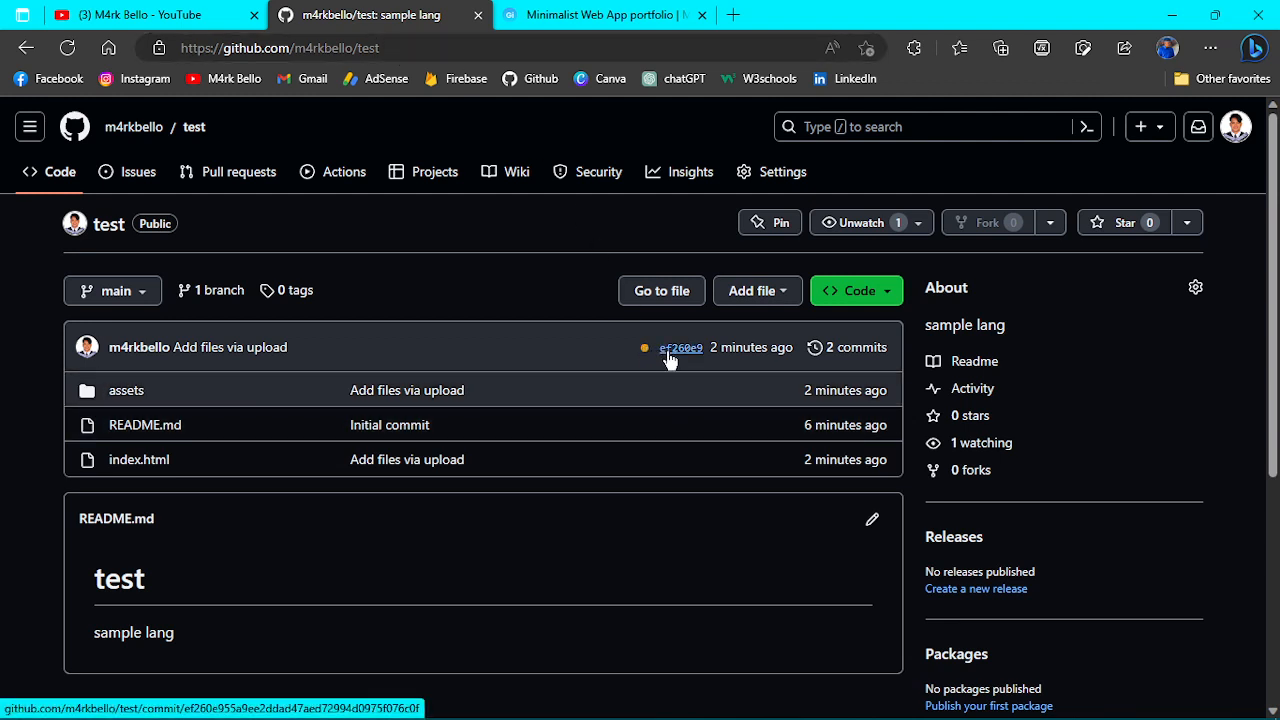
Step: Check the Pages deployment status in Settings and follow the 'Your site is live at' link
left_click(779, 180)
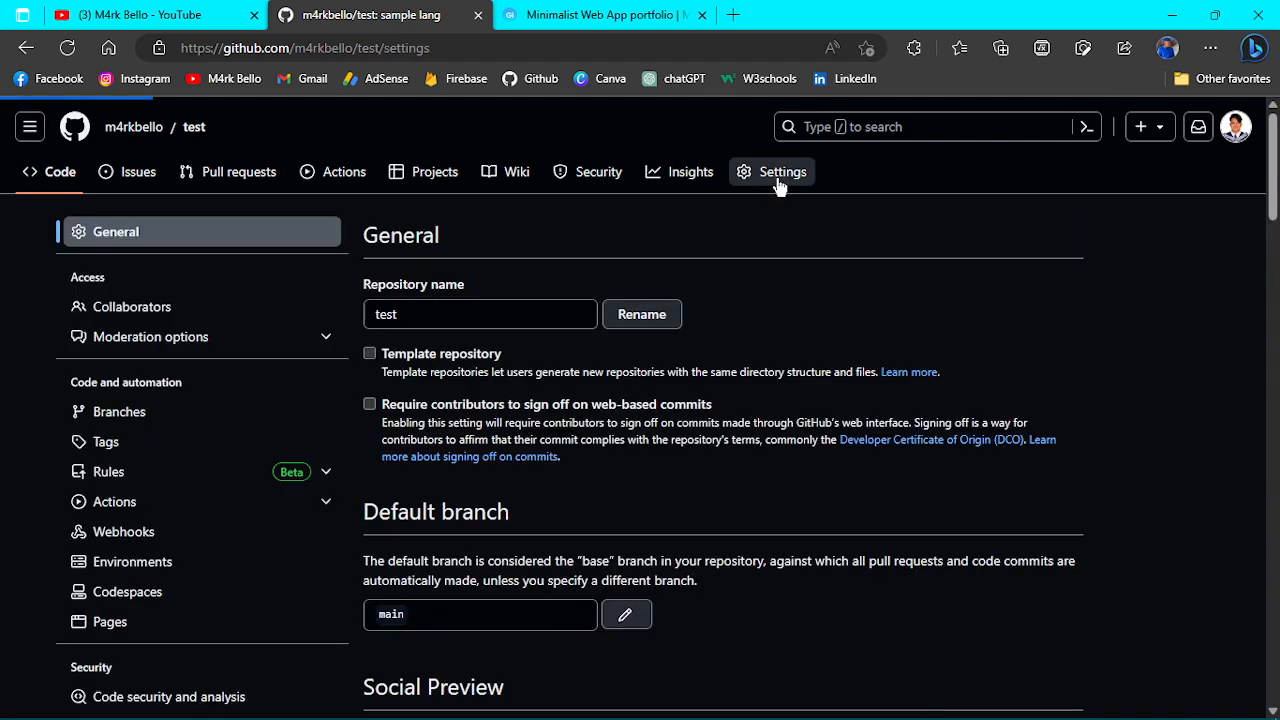
left_click(137, 622)
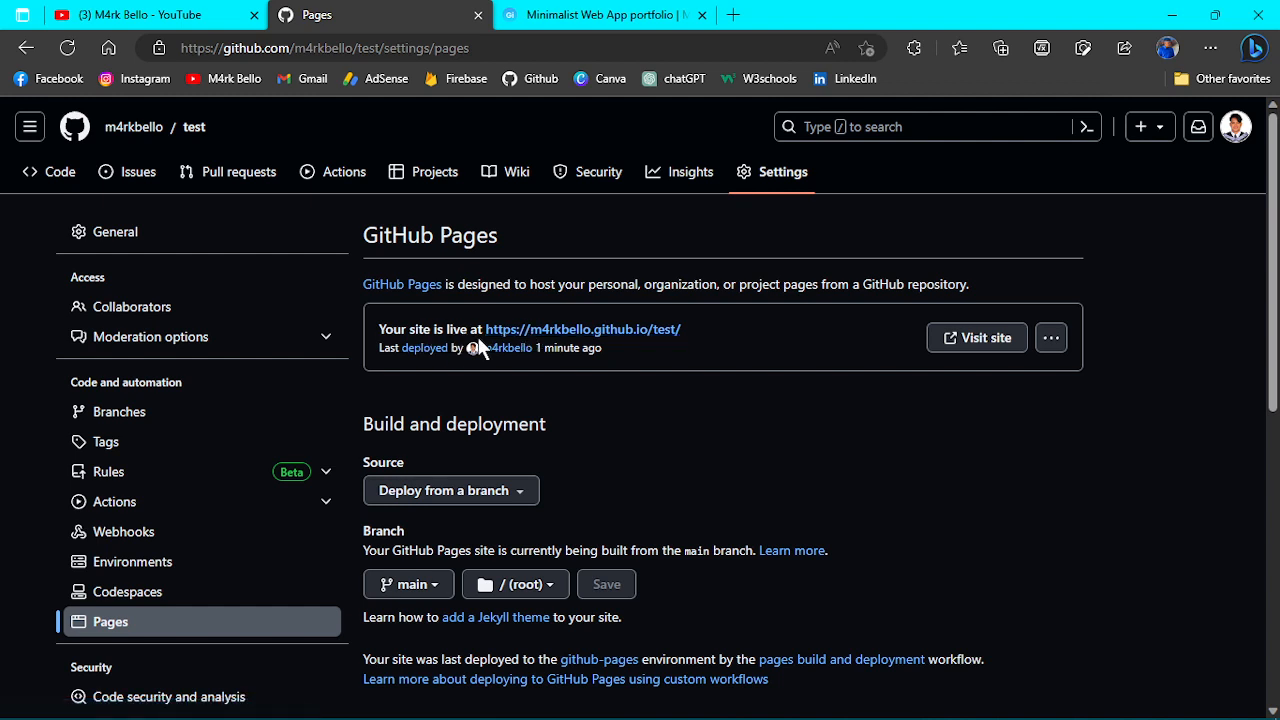
left_click(667, 340)
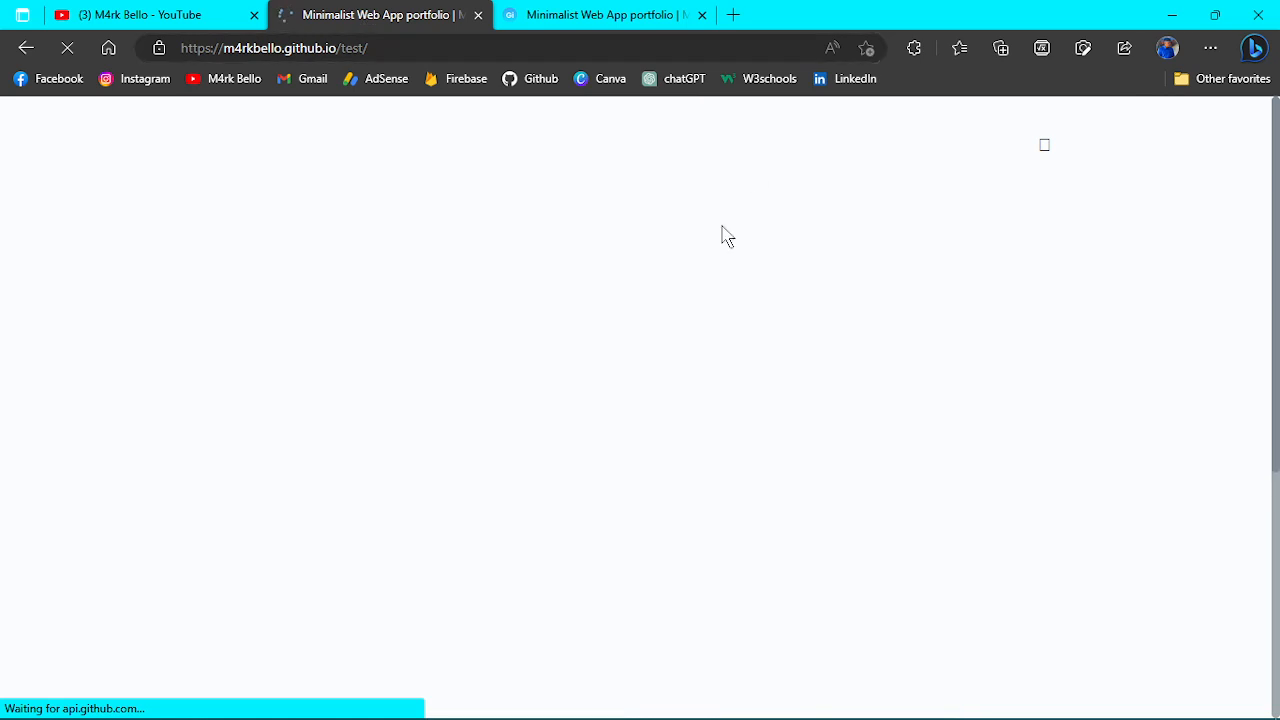
Step: Cut the live site's address from the address bar and open a new InPrivate window
left_click_drag(386, 47, 178, 48)
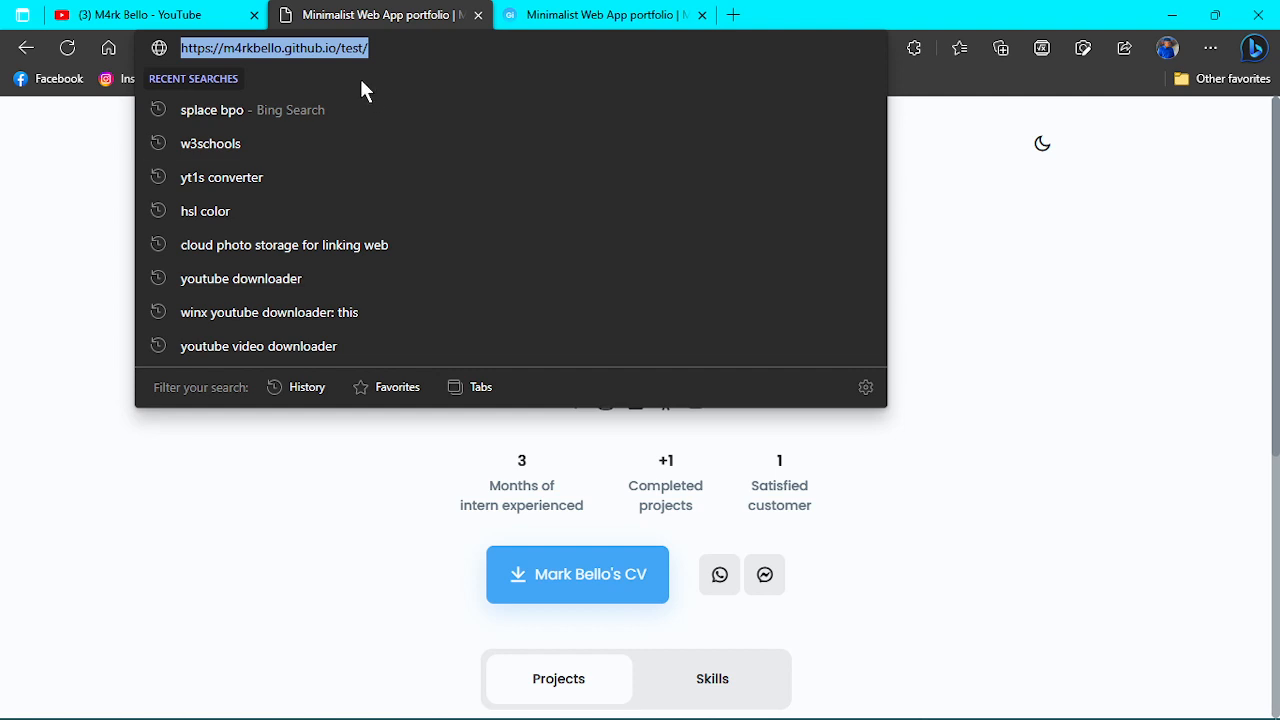
left_click(51, 349)
left_click(420, 54)
key("ctrl+c")
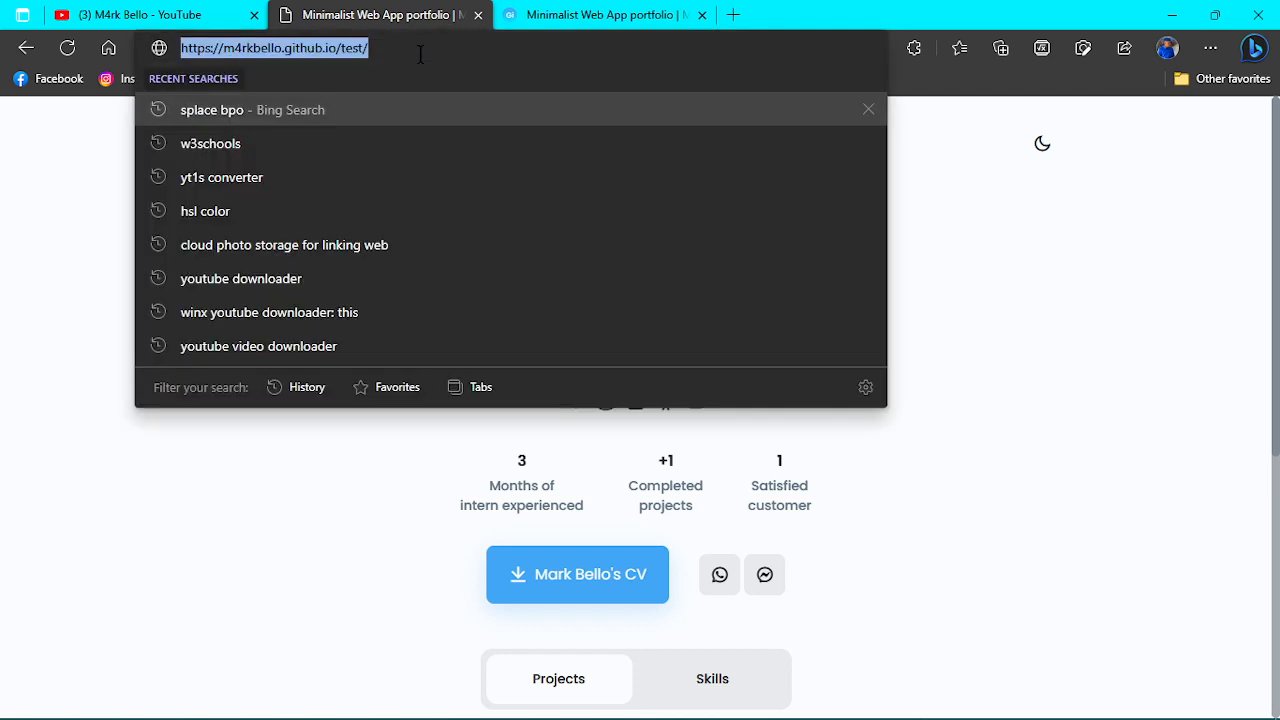
key("BackSpace")
left_click(1211, 48)
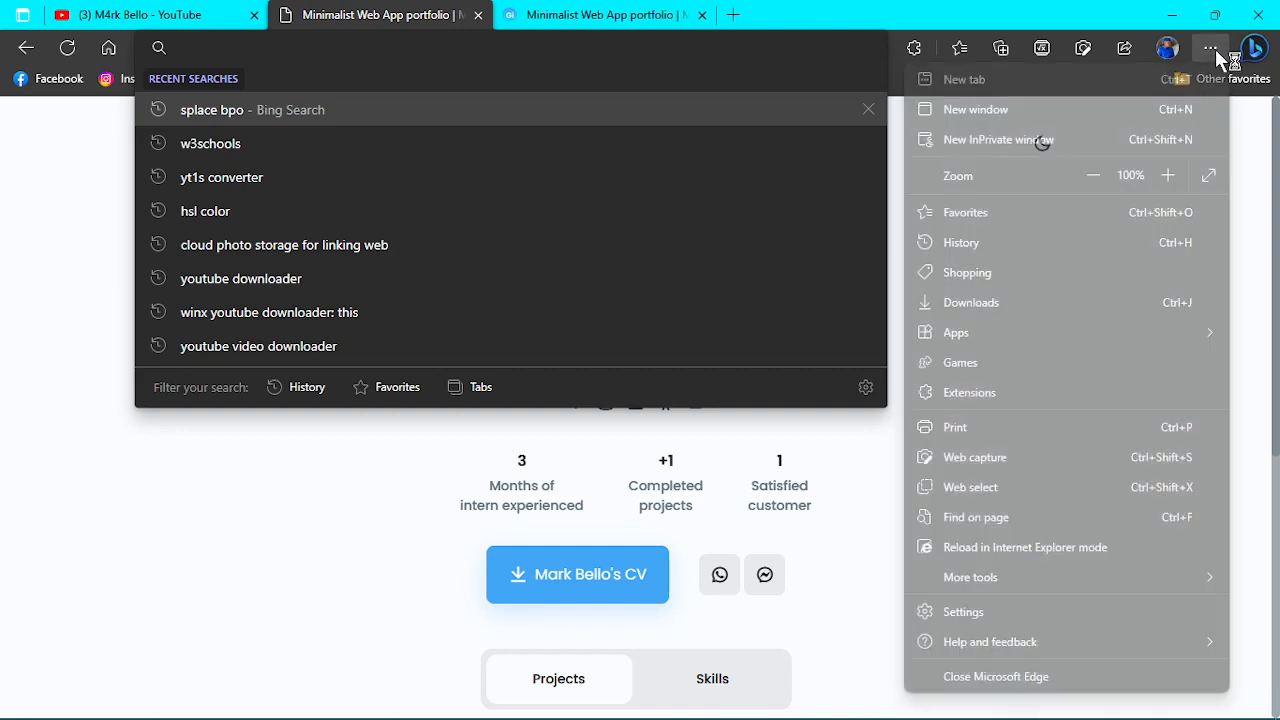
left_click(1082, 139)
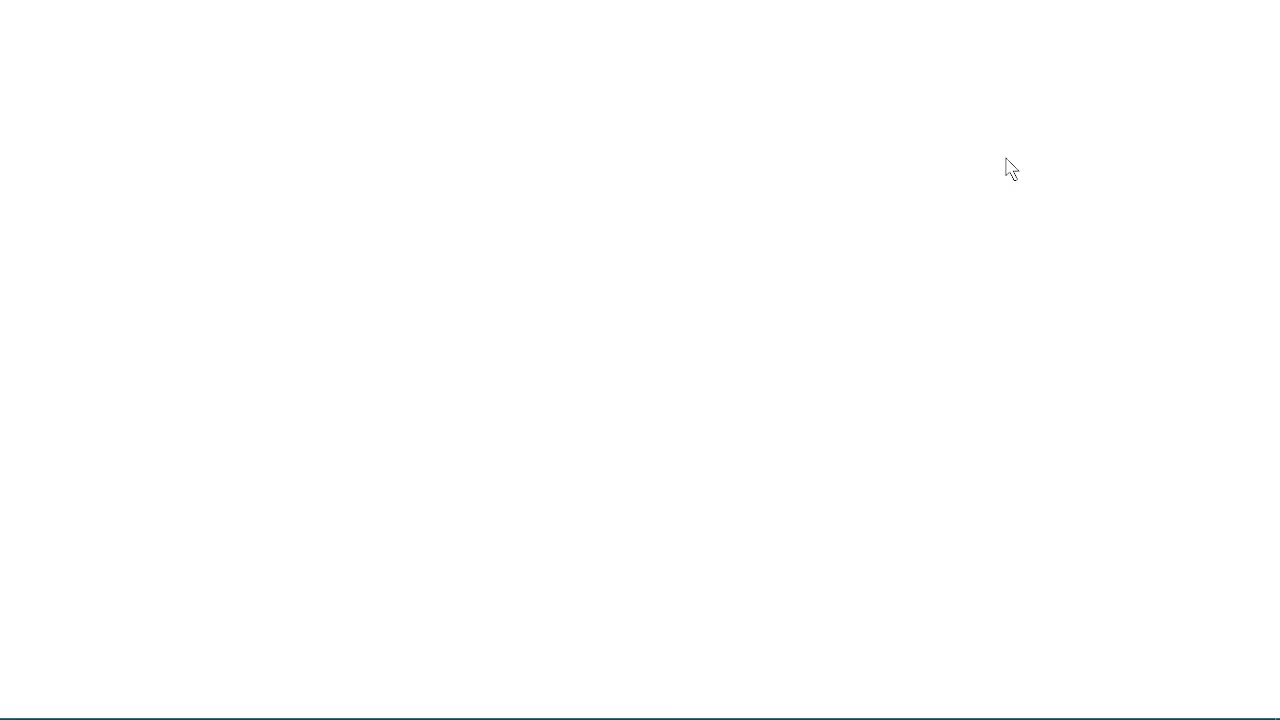
Step: Paste the live site address into the InPrivate window and load the portfolio site
key("ctrl+v")
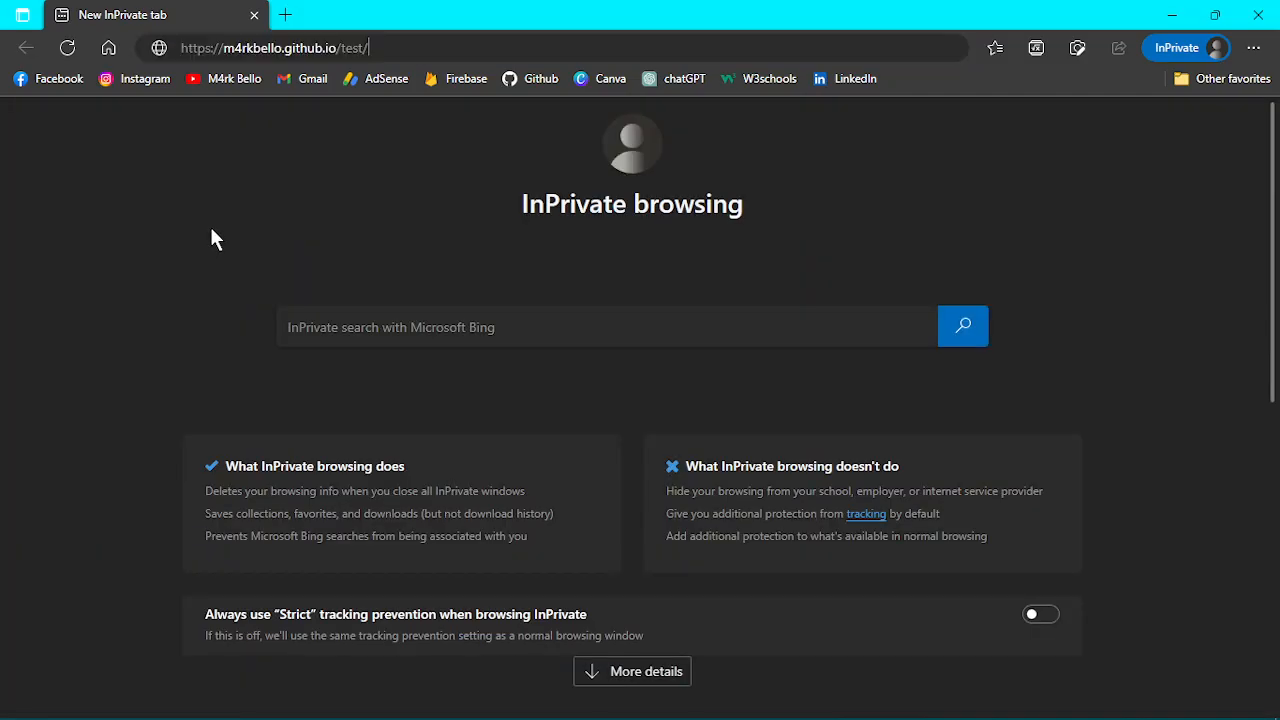
key("Return")
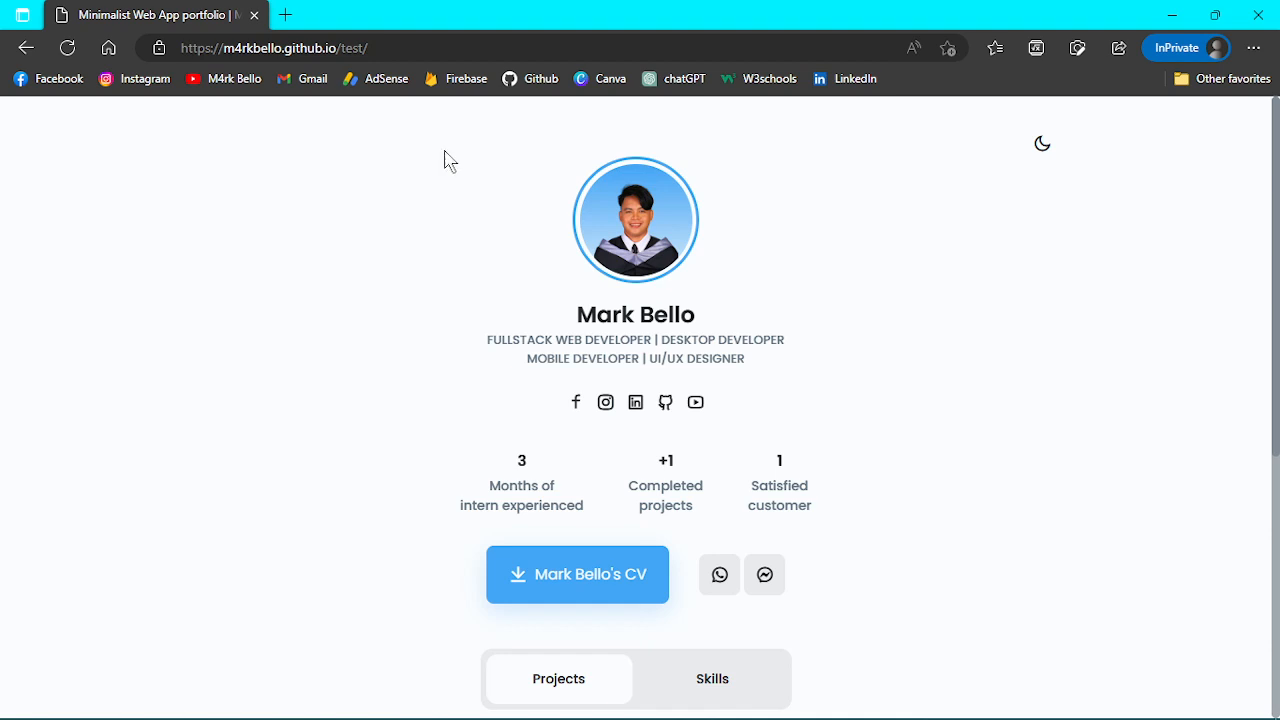
left_click(378, 48)
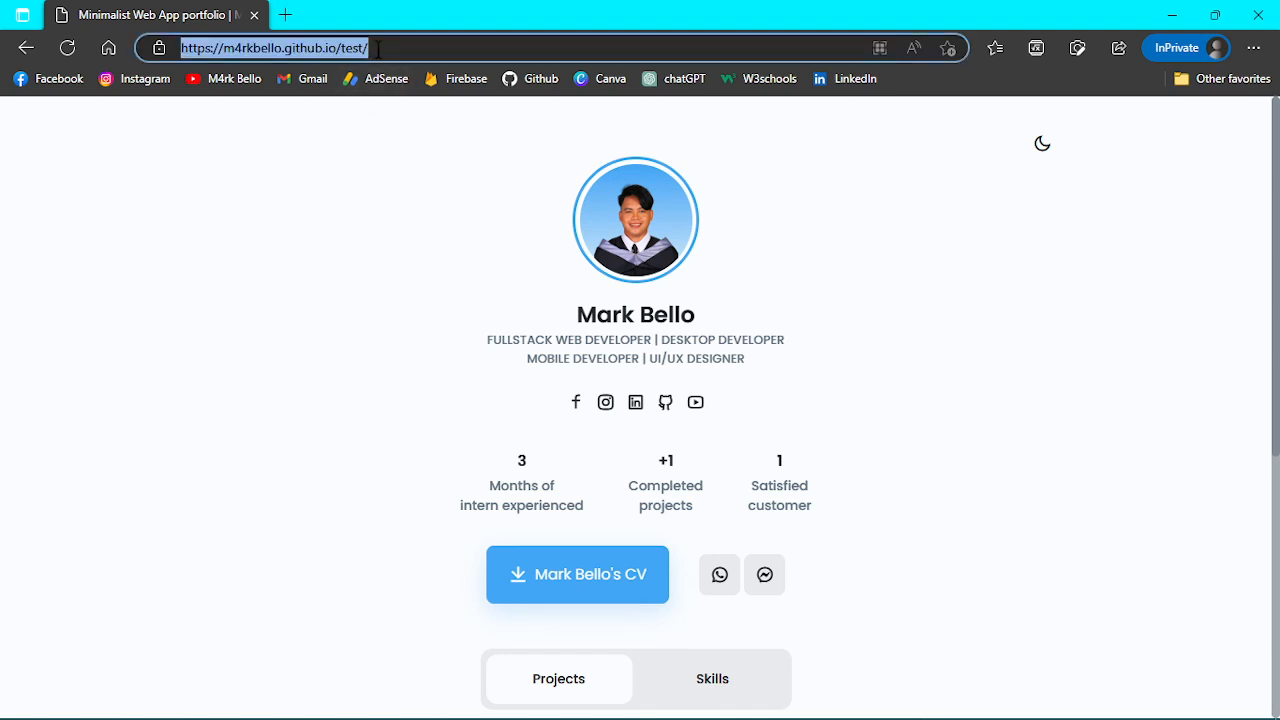